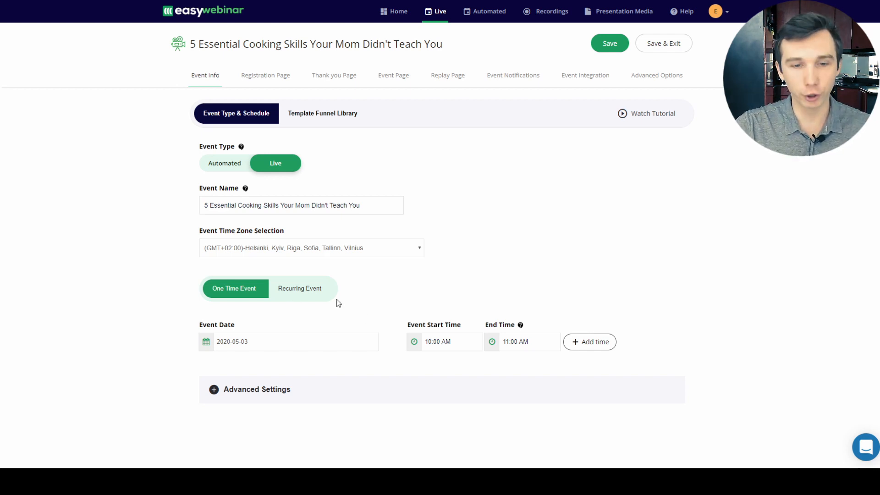
Step: Make the event recurring on selected days in the week: Monday, Wednesday and Friday
{"action": "left_click", "coordinate": [295, 291]}
{"action": "scroll", "coordinate": [303, 320], "scroll_direction": "down", "scroll_amount": 1}
{"action": "left_click", "coordinate": [300, 318]}
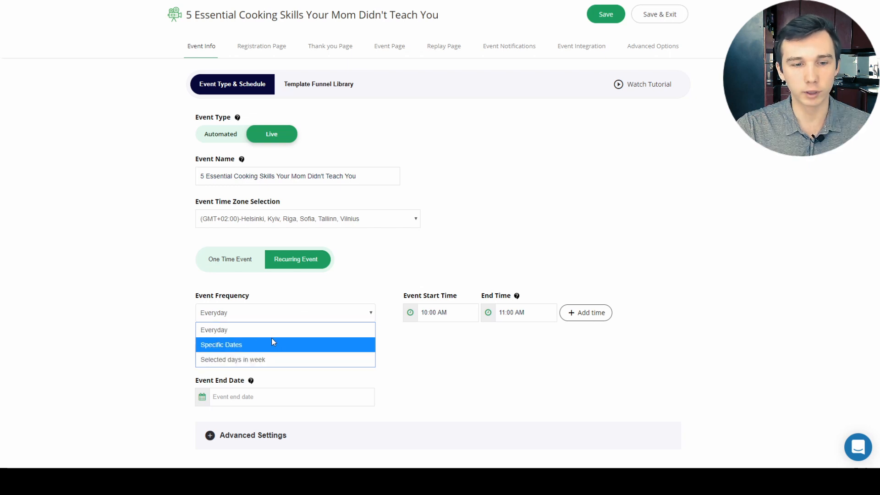
{"action": "left_click", "coordinate": [274, 361]}
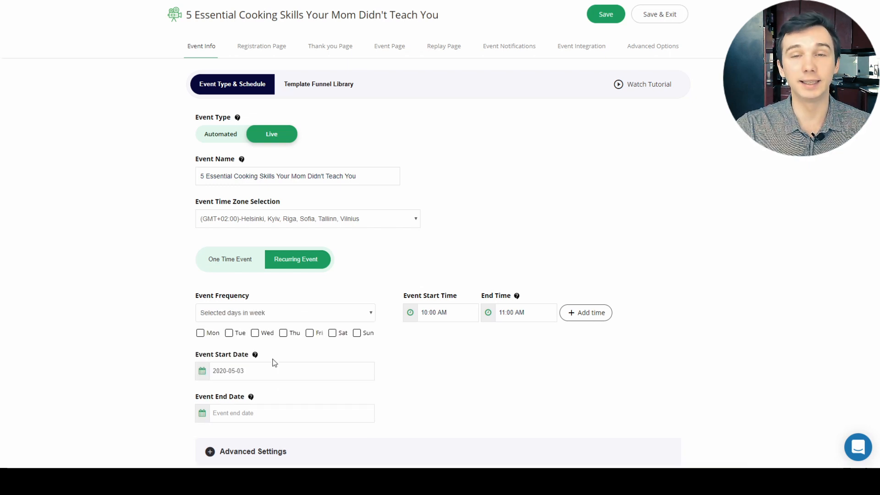
{"action": "left_click", "coordinate": [212, 332]}
{"action": "left_click", "coordinate": [267, 334]}
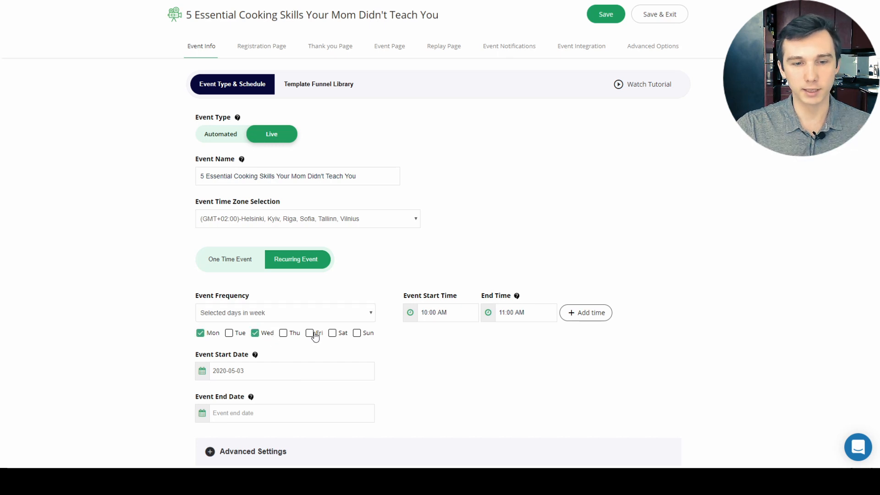
{"action": "left_click", "coordinate": [316, 334]}
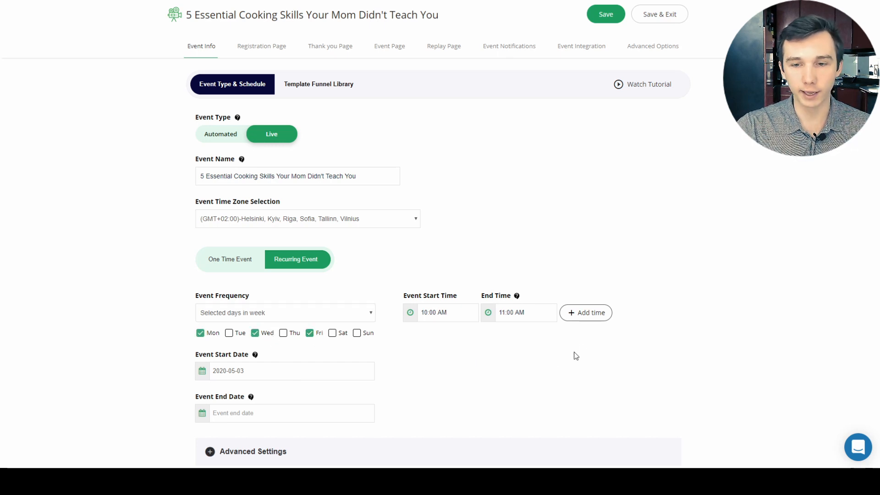
Step: Add a second session time to the schedule and switch the event back to a one-time event
{"action": "left_click", "coordinate": [588, 320]}
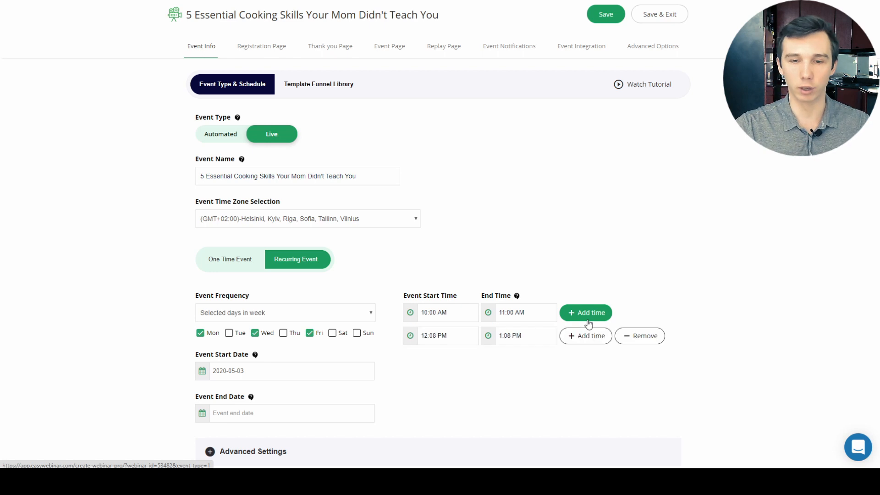
{"action": "scroll", "coordinate": [249, 244], "scroll_direction": "down", "scroll_amount": 1}
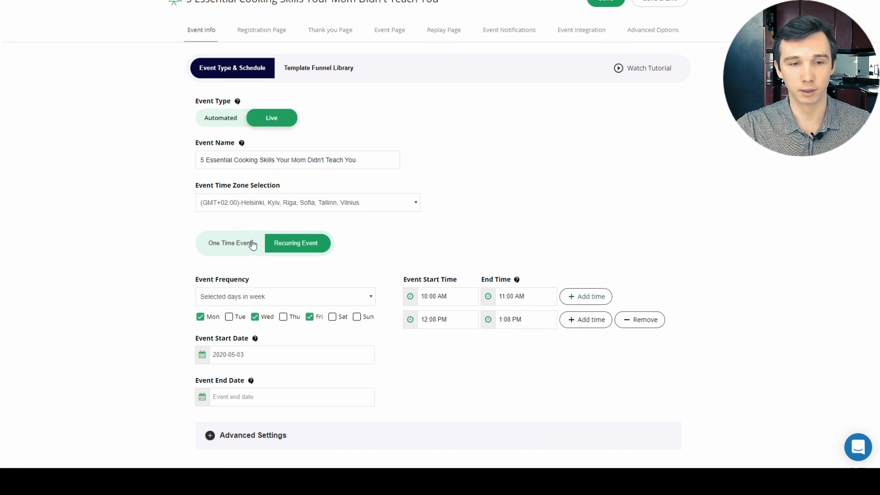
{"action": "left_click", "coordinate": [249, 244]}
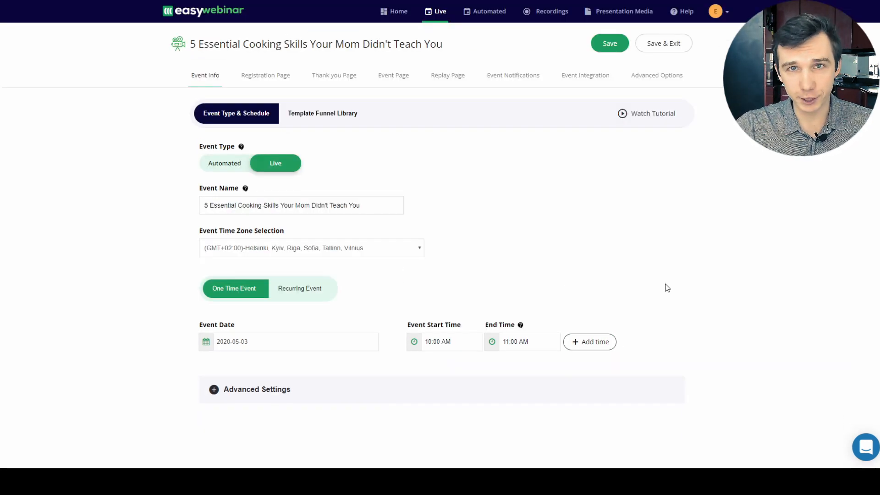
Step: Expand the advanced schedule settings and look through the available event languages
{"action": "left_click", "coordinate": [328, 393]}
{"action": "scroll", "coordinate": [404, 374], "scroll_direction": "down", "scroll_amount": 3}
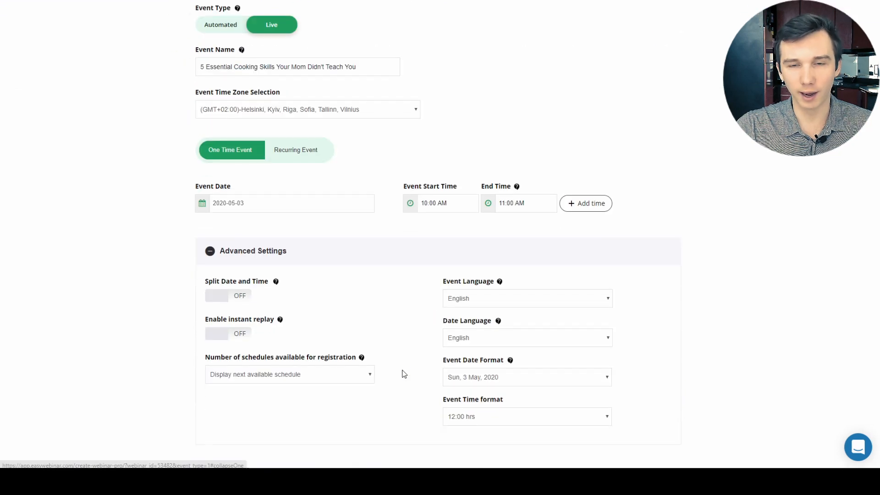
{"action": "left_click", "coordinate": [519, 298]}
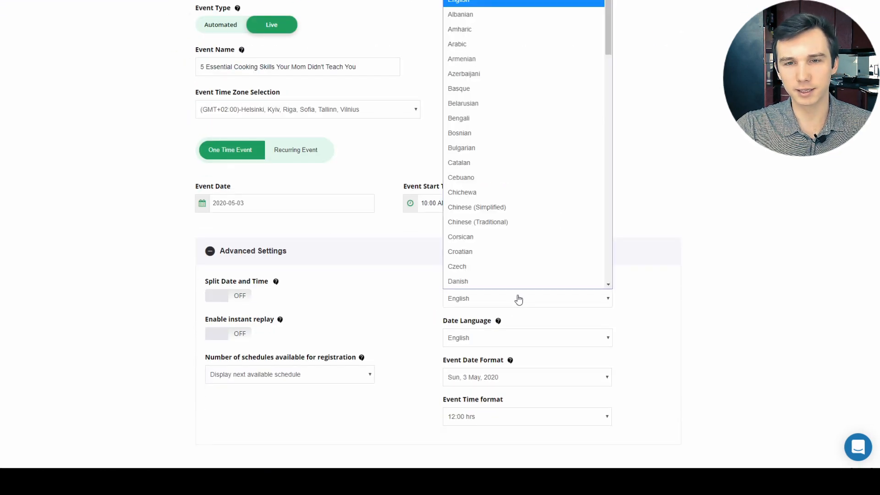
{"action": "left_click_drag", "start_coordinate": [607, 28], "coordinate": [617, 273]}
{"action": "scroll", "coordinate": [563, 180], "scroll_direction": "up", "scroll_amount": 20}
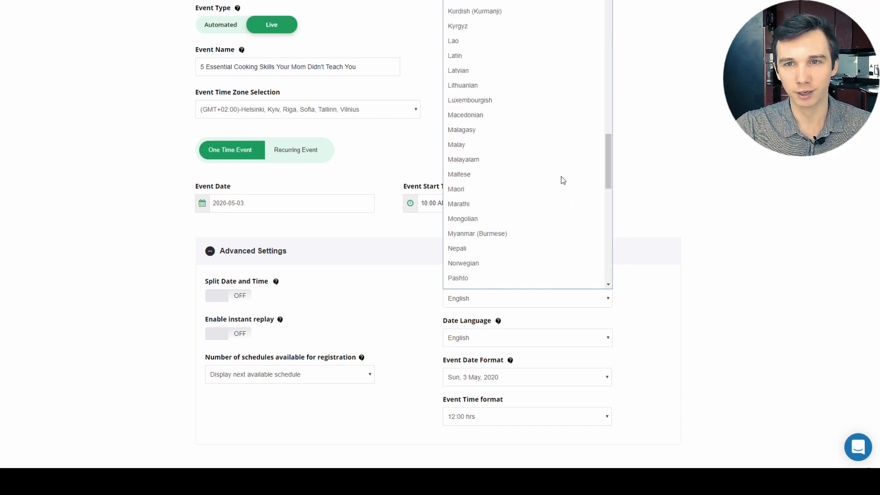
{"action": "left_click", "coordinate": [737, 275]}
Step: Look through the available date languages and collapse the advanced settings
{"action": "left_click", "coordinate": [535, 344]}
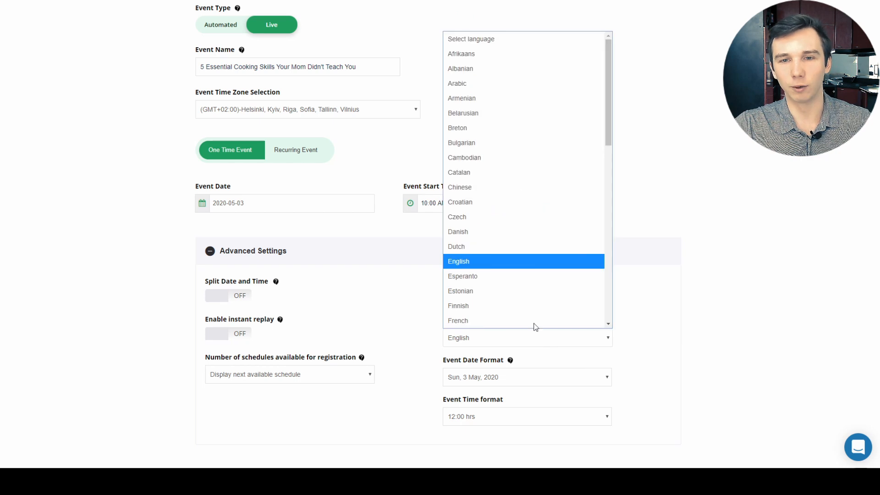
{"action": "scroll", "coordinate": [544, 208], "scroll_direction": "down", "scroll_amount": 15}
{"action": "scroll", "coordinate": [544, 209], "scroll_direction": "up", "scroll_amount": 15}
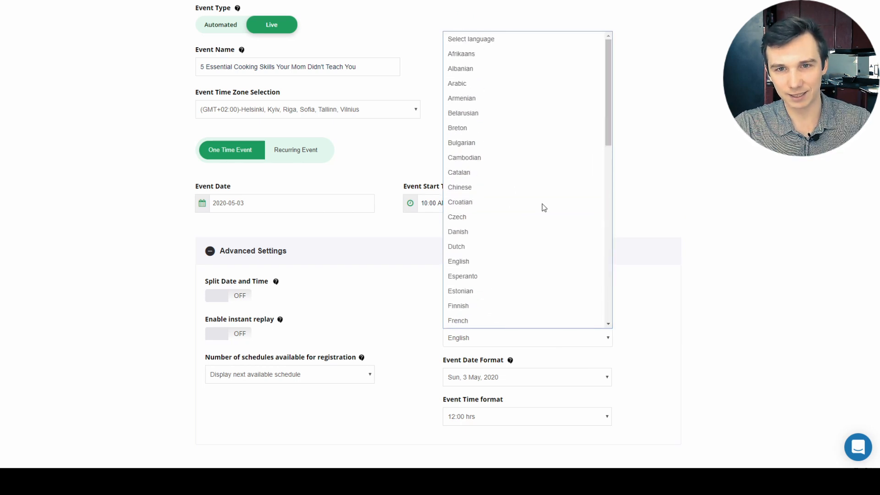
{"action": "left_click", "coordinate": [754, 206]}
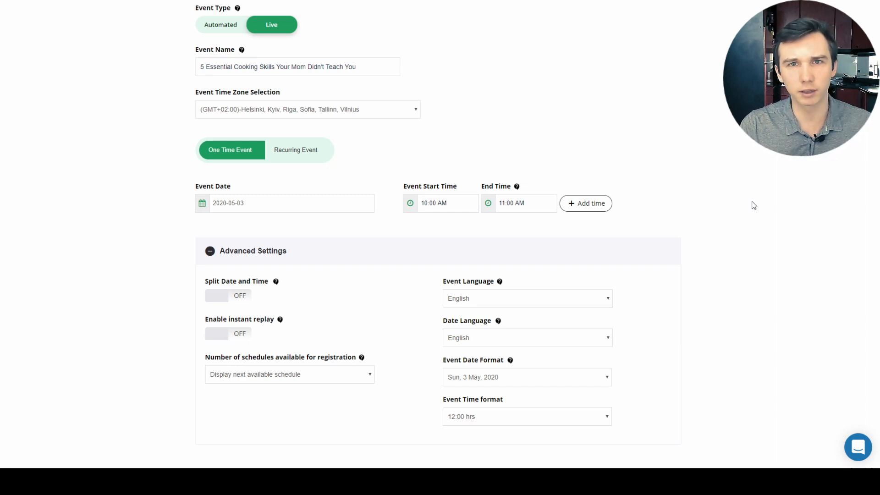
{"action": "left_click", "coordinate": [386, 262]}
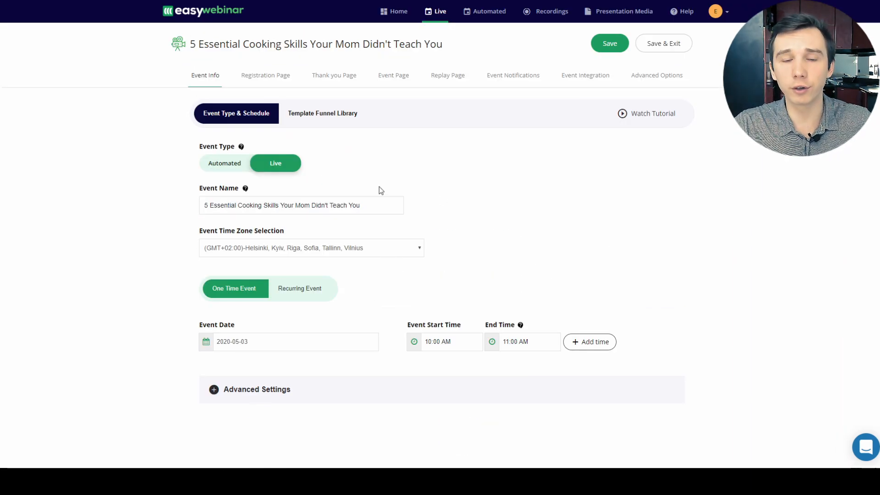
Step: View the template funnel library for the event
{"action": "left_click", "coordinate": [323, 115]}
{"action": "mouse_move", "coordinate": [410, 210]}
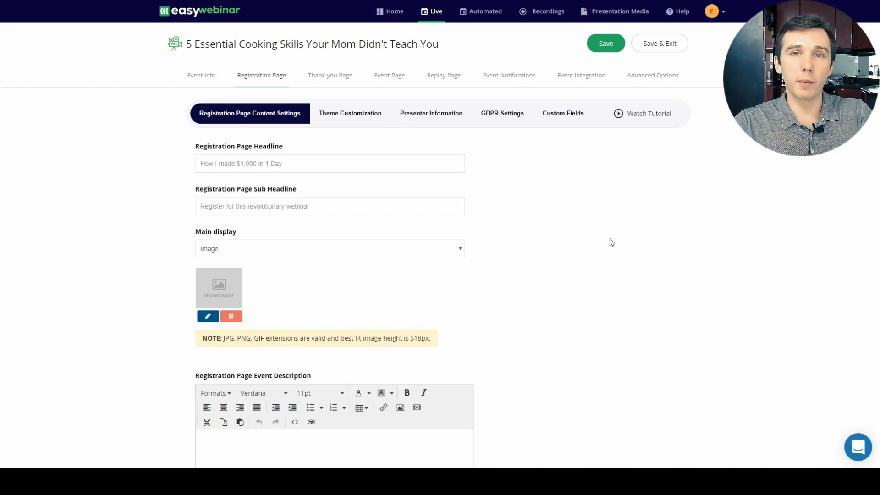
Step: Look over the registration page's headline, sub headline, main display options and event description fields
{"action": "left_click", "coordinate": [313, 159]}
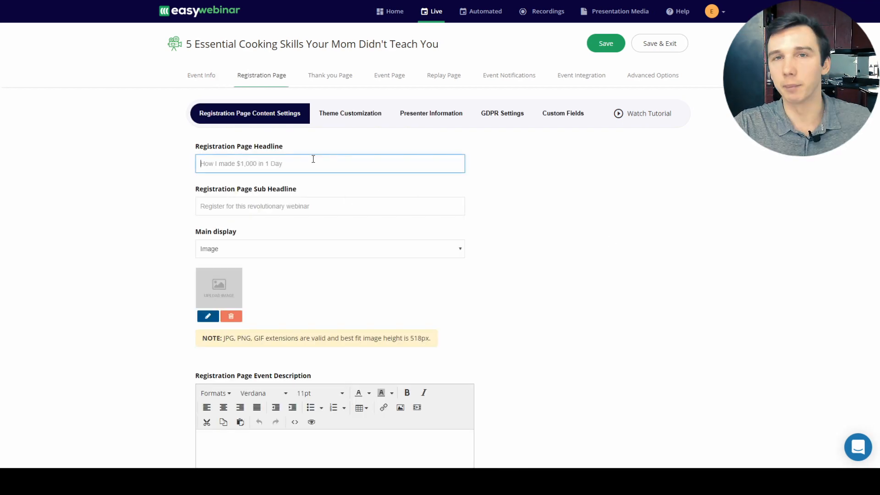
{"action": "left_click", "coordinate": [267, 205]}
{"action": "left_click", "coordinate": [255, 249]}
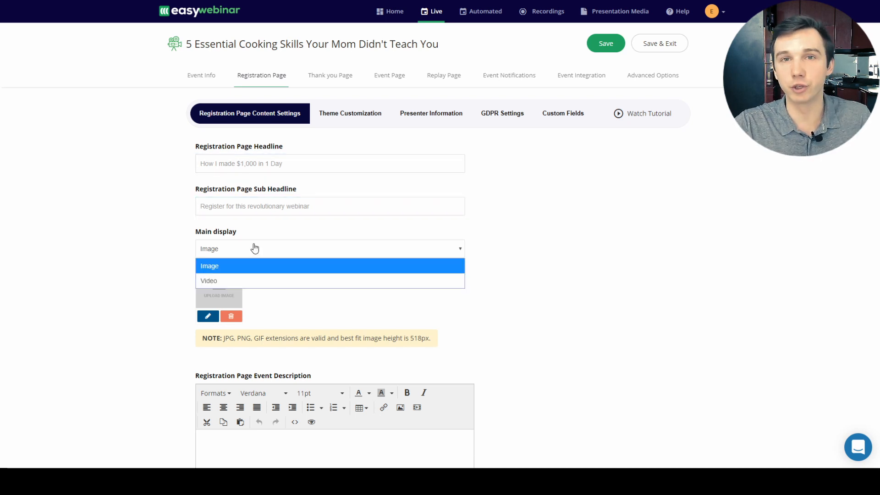
{"action": "left_click", "coordinate": [247, 447]}
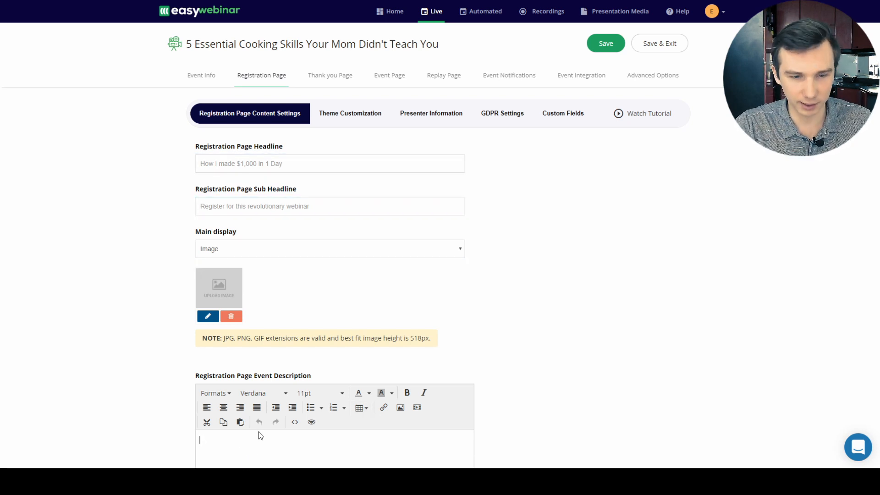
Step: Enter the registration page headline "5 Essential Cooking Skills" and the sub headline "That Your Mom Didn't Teach You"
{"action": "left_click", "coordinate": [270, 162]}
{"action": "type", "text": "5 Esse"}
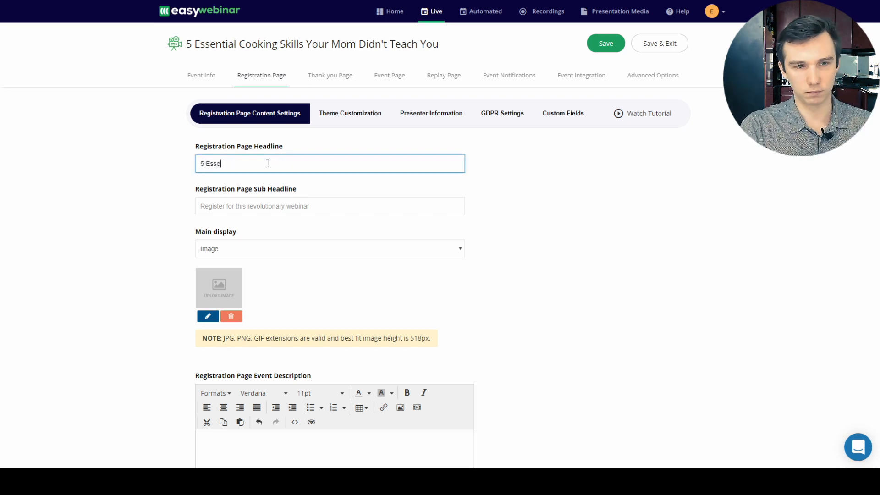
{"action": "type", "text": "ntial Cooking Skills"}
{"action": "key", "text": "Tab"}
{"action": "type", "text": "That Your Mom Didn'"}
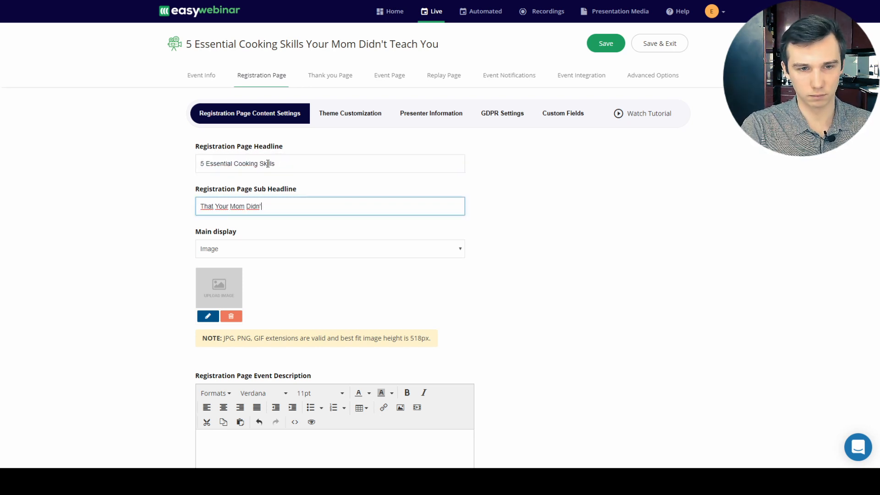
{"action": "type", "text": "t Teach You"}
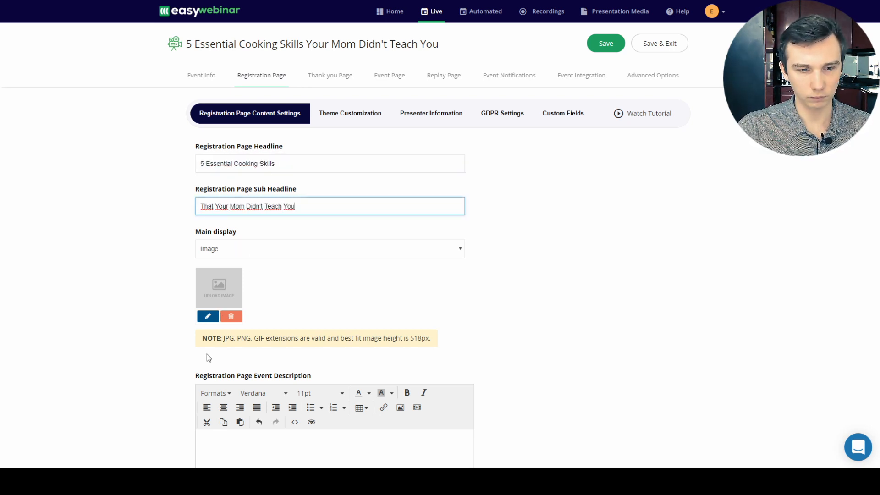
Step: Set the main display image to the kitchen photo from the image library
{"action": "left_click", "coordinate": [205, 317]}
{"action": "left_click", "coordinate": [297, 80]}
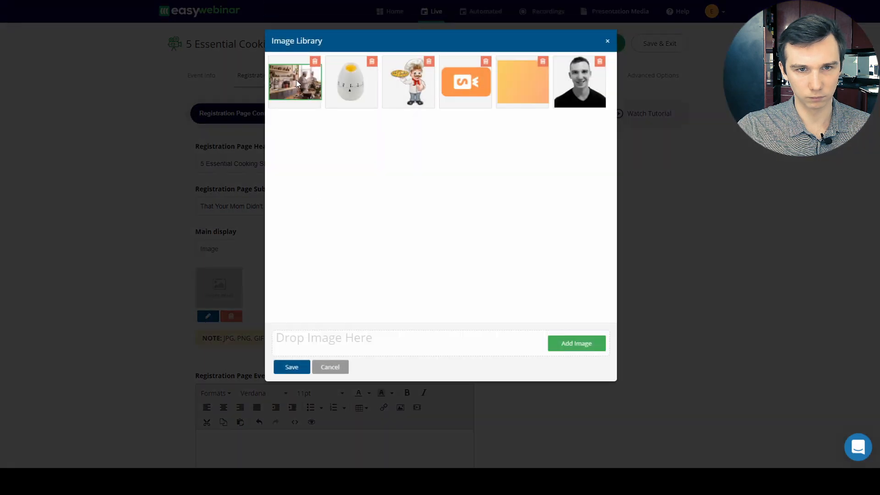
{"action": "left_click", "coordinate": [293, 365]}
Step: Write the event description "Learn these 5 essential cooking skills and impress your friends." and make "essential" bold
{"action": "left_click", "coordinate": [230, 433]}
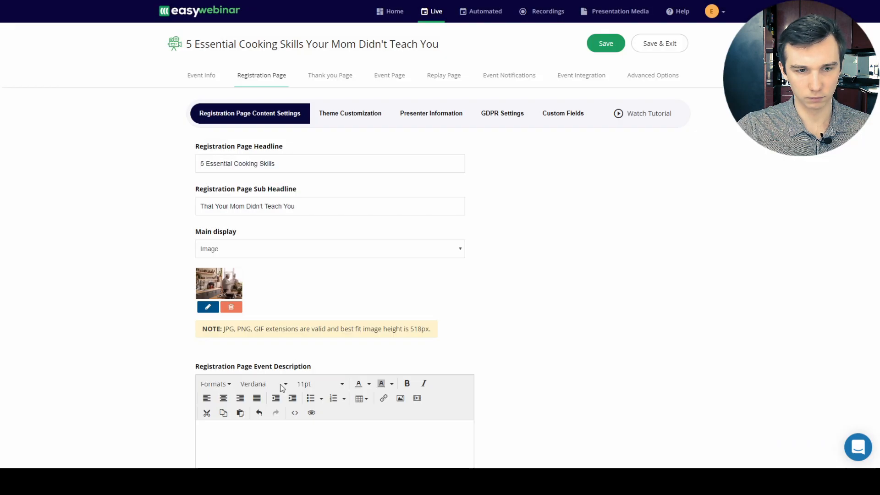
{"action": "type", "text": "Learn these 5 essential cooking skills and impress your friends."}
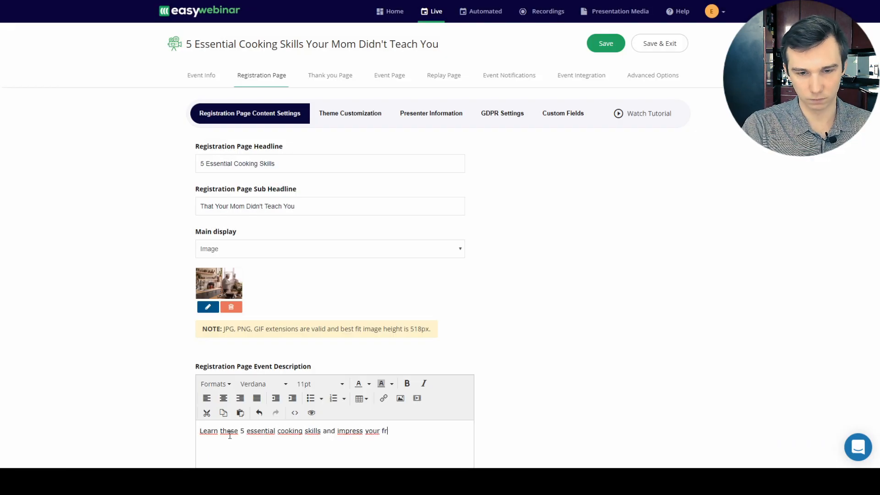
{"action": "double_click", "coordinate": [262, 431]}
{"action": "key", "text": "ctrl+b"}
{"action": "left_click", "coordinate": [448, 427]}
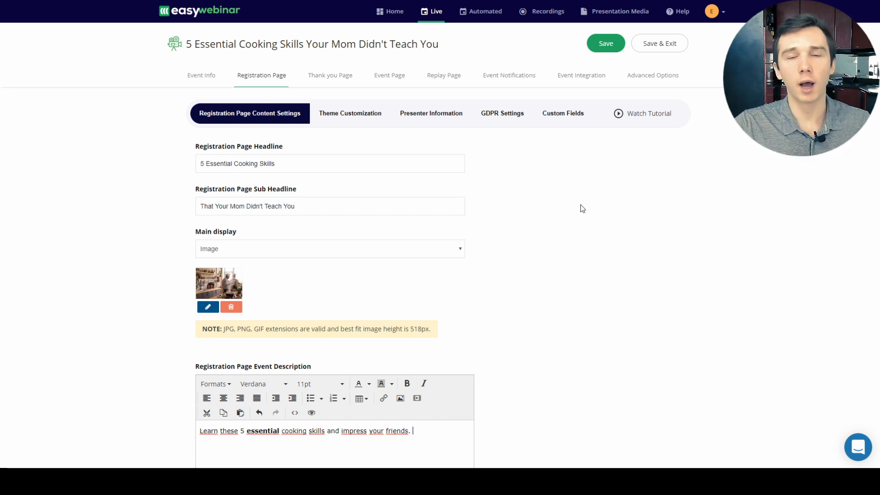
Step: Preview the registration page's event description
{"action": "scroll", "coordinate": [339, 167], "scroll_direction": "down", "scroll_amount": 1}
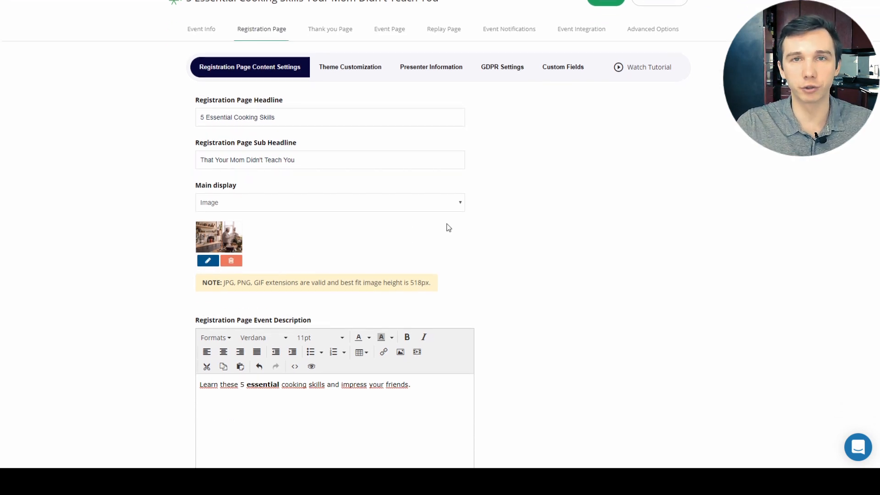
{"action": "scroll", "coordinate": [448, 228], "scroll_direction": "down", "scroll_amount": 2}
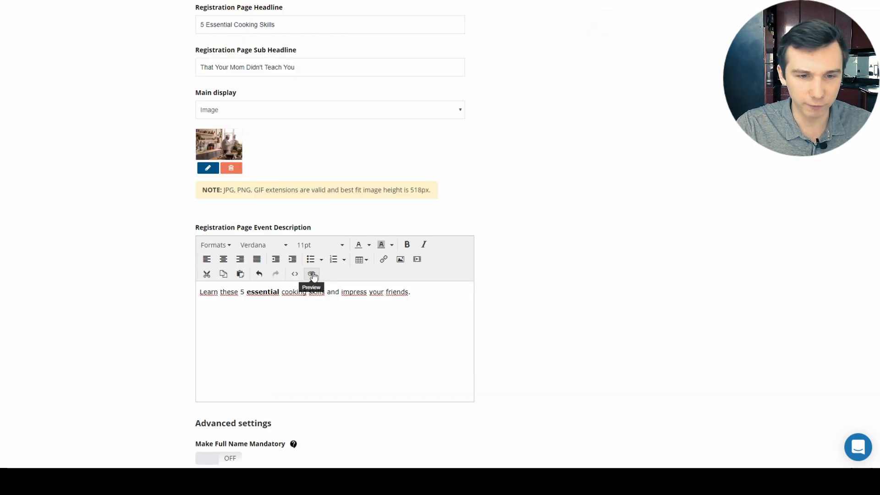
{"action": "left_click", "coordinate": [312, 275]}
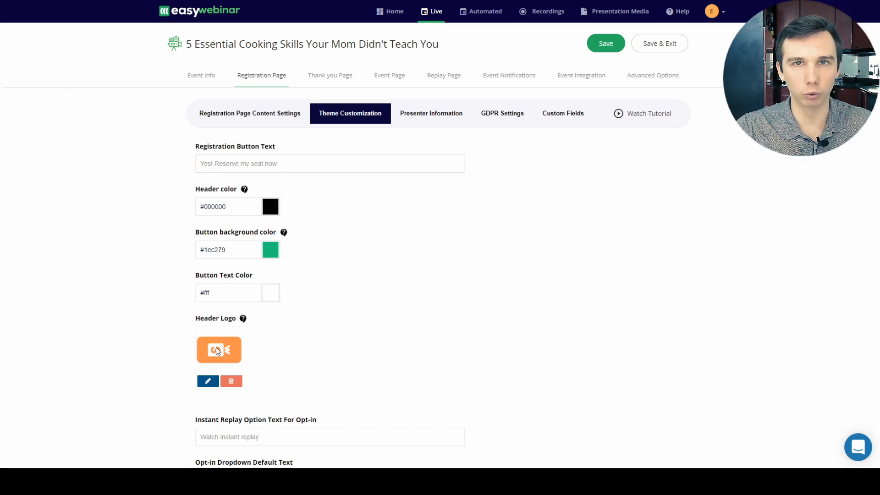
Step: Set the registration button text to "Yes! Count Me in!" and its background color to blue #4149ff
{"action": "left_click", "coordinate": [229, 168]}
{"action": "type", "text": "Yes! Count Me in!"}
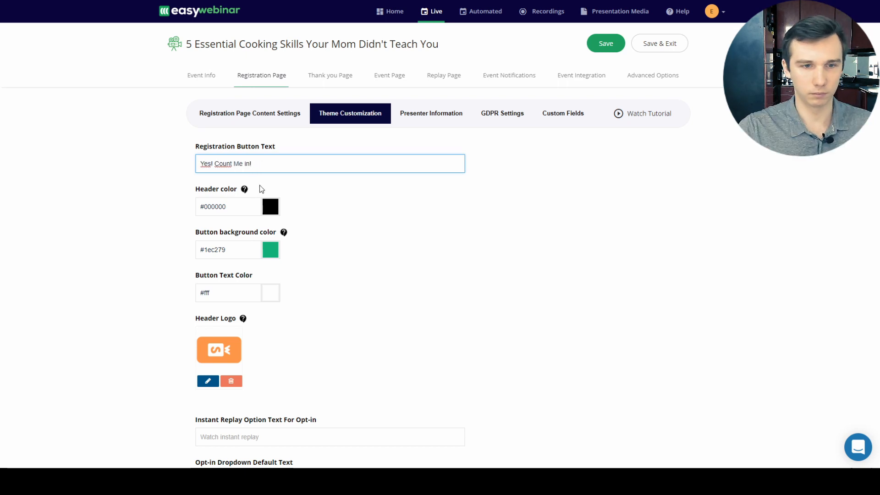
{"action": "left_click", "coordinate": [270, 252]}
{"action": "left_click_drag", "start_coordinate": [314, 290], "coordinate": [314, 276]}
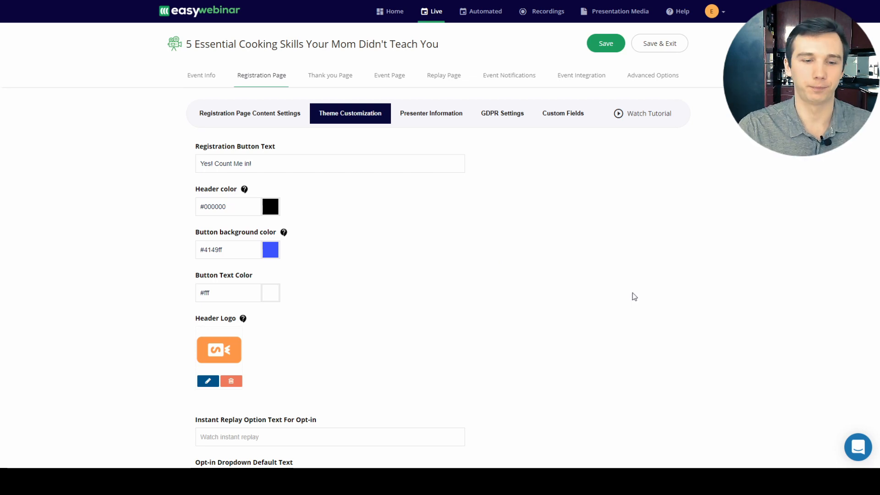
Step: Turn on the presenter info for the registration page and enable adding another presenter
{"action": "left_click", "coordinate": [431, 114]}
{"action": "left_click", "coordinate": [226, 160]}
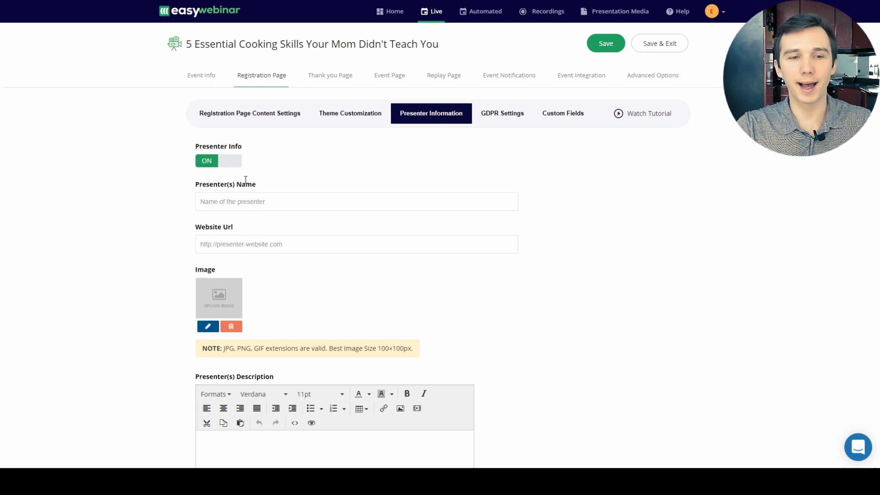
{"action": "scroll", "coordinate": [260, 202], "scroll_direction": "down", "scroll_amount": 1}
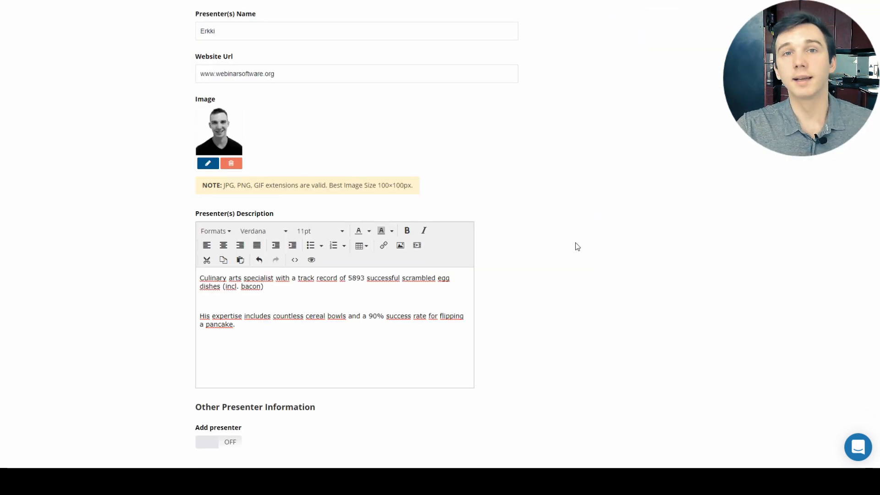
{"action": "left_click", "coordinate": [224, 443]}
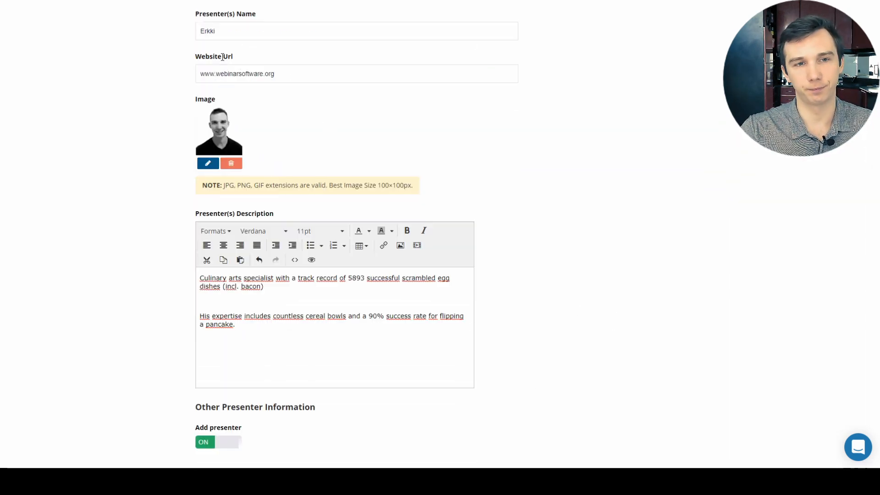
Step: Open the registration page's custom fields and leave the event editor for the page where more fields are created
{"action": "scroll", "coordinate": [516, 221], "scroll_direction": "up", "scroll_amount": 4}
{"action": "left_click", "coordinate": [557, 115]}
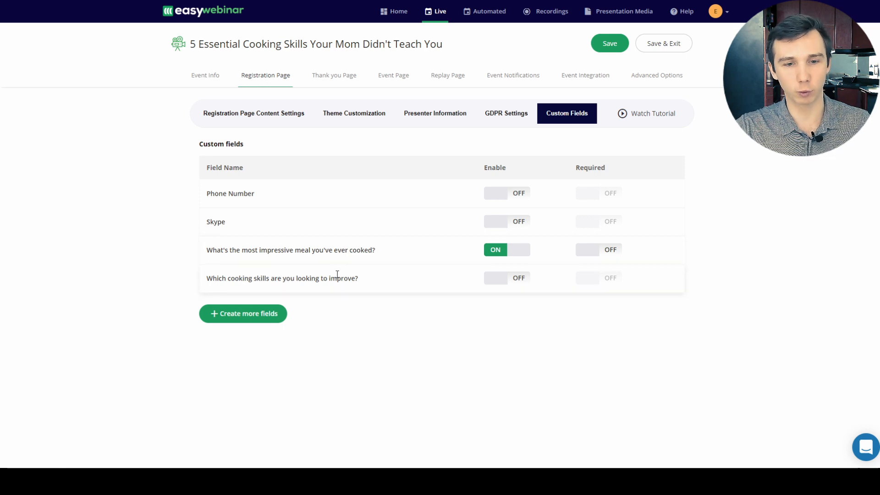
{"action": "left_click", "coordinate": [250, 313]}
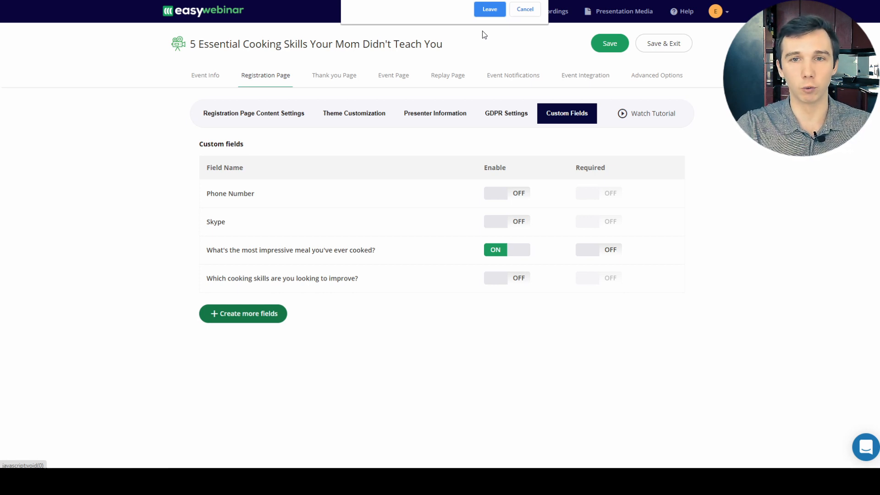
{"action": "left_click", "coordinate": [498, 10]}
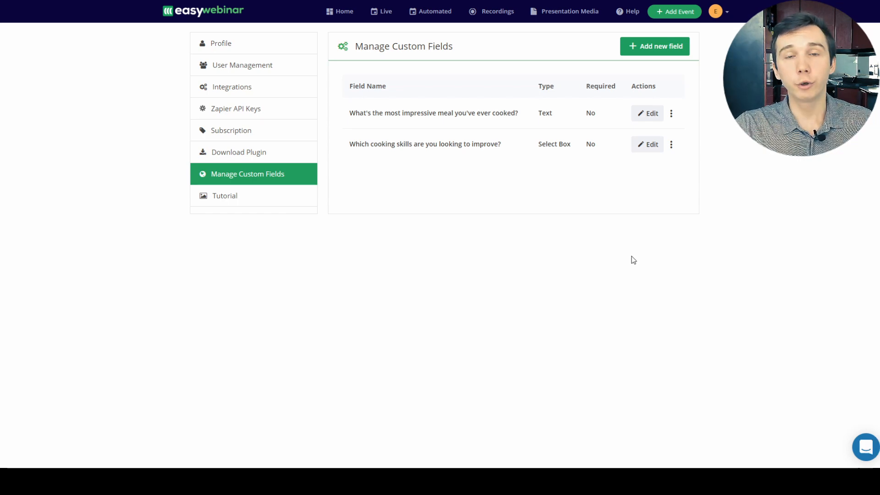
Step: Examine the settings of the custom fields about the most impressive meal cooked and the cooking skills to improve
{"action": "left_click", "coordinate": [641, 111]}
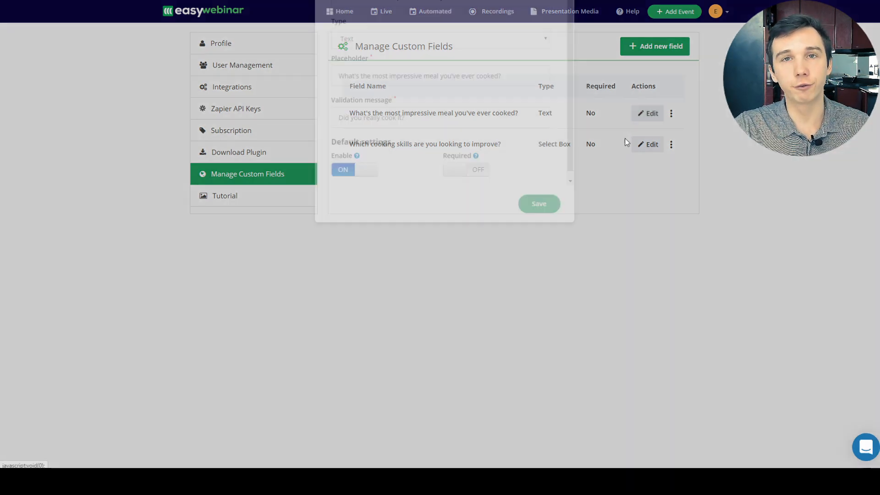
{"action": "left_click", "coordinate": [569, 46]}
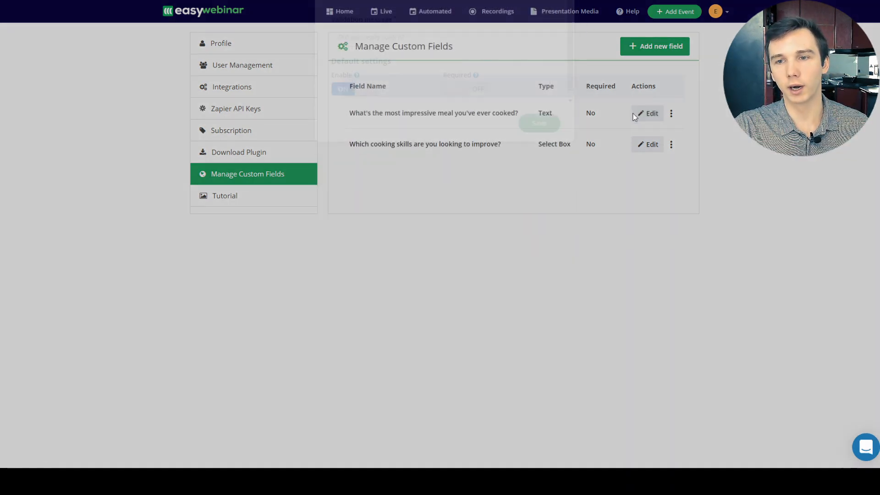
{"action": "left_click", "coordinate": [655, 144]}
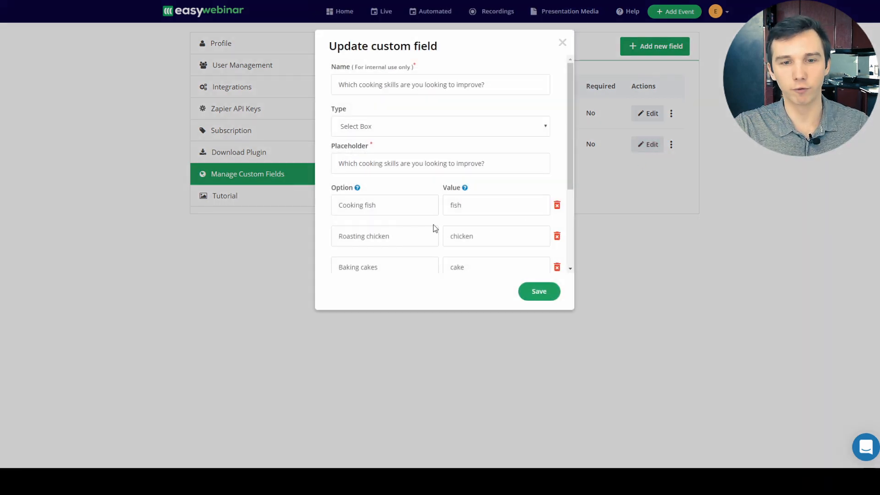
{"action": "left_click", "coordinate": [563, 43]}
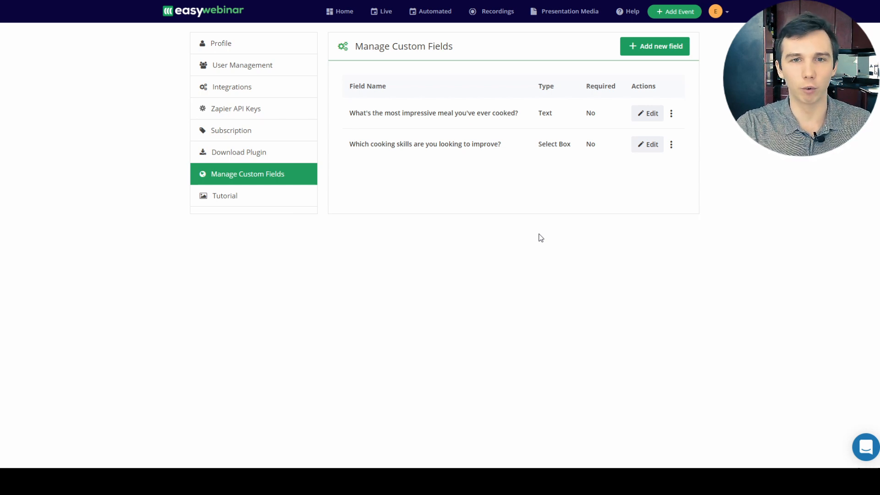
Step: Return to the event's registration page custom fields and make "Which cooking skills are you looking to improve?" enabled and required
{"action": "left_click", "coordinate": [388, 14]}
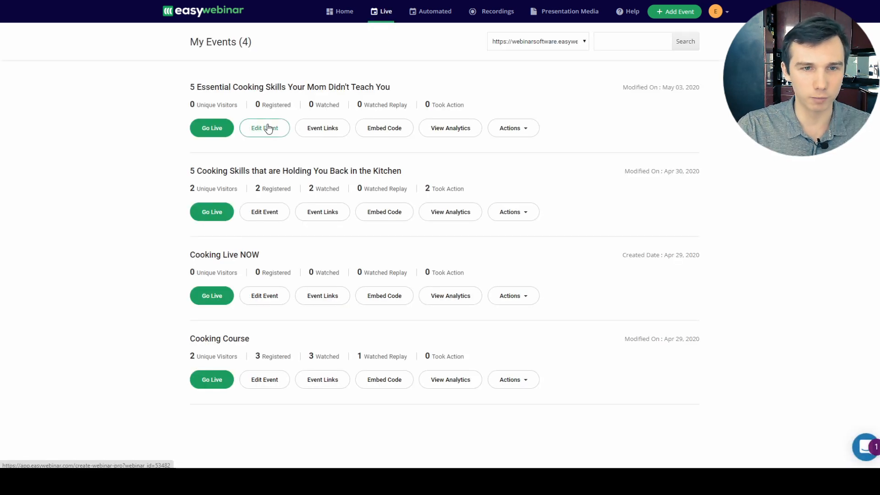
{"action": "left_click", "coordinate": [269, 129]}
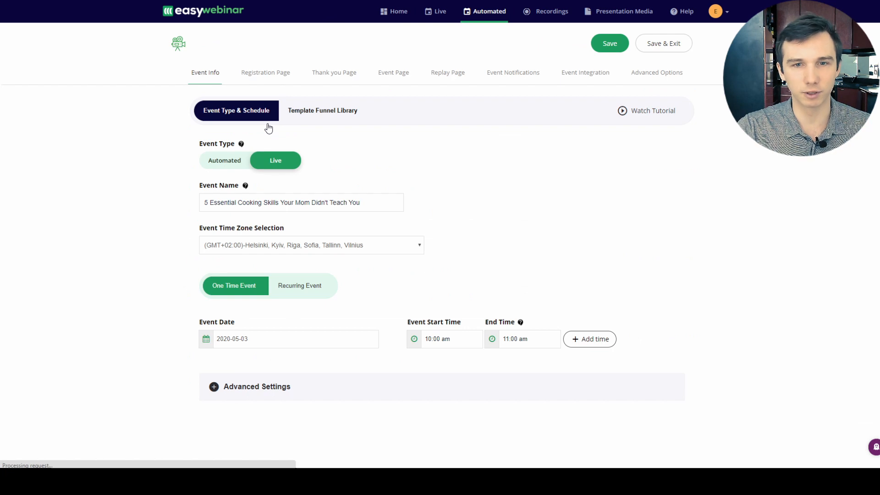
{"action": "left_click", "coordinate": [276, 81]}
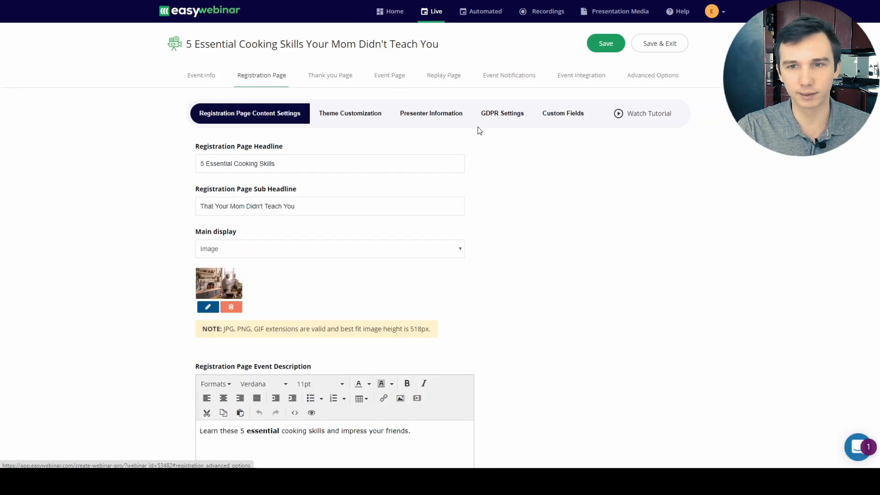
{"action": "left_click", "coordinate": [573, 118]}
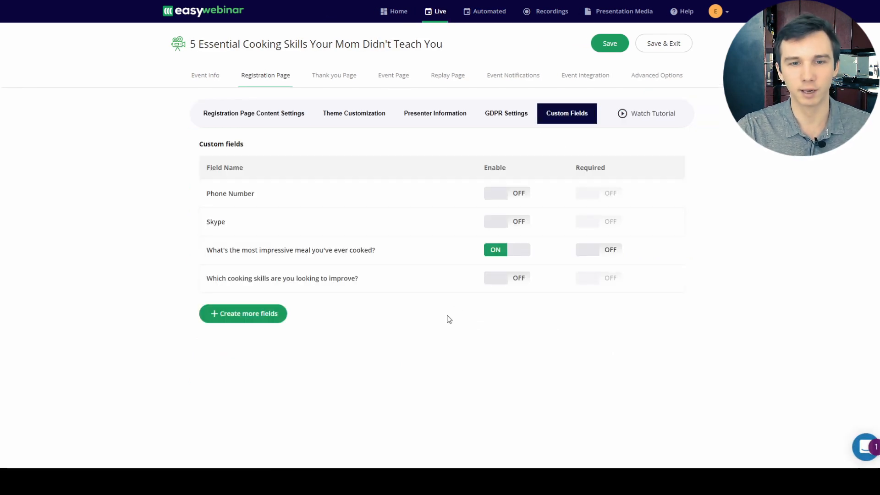
{"action": "left_click", "coordinate": [510, 284]}
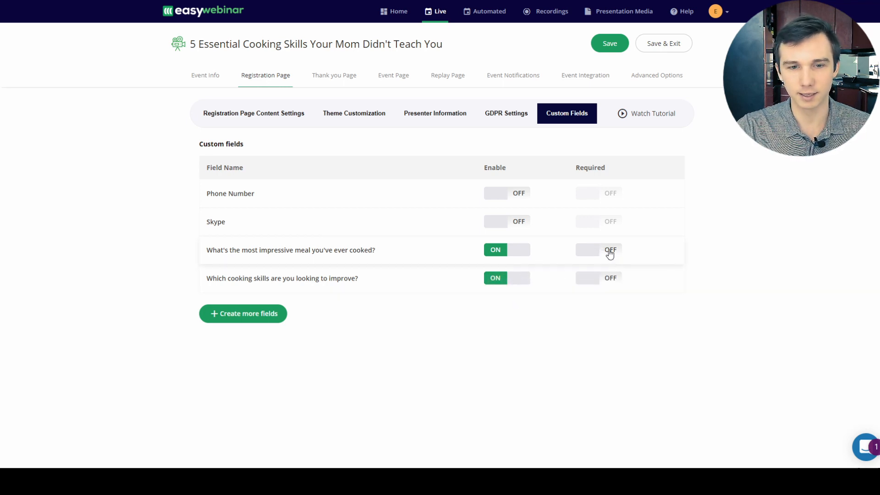
{"action": "left_click", "coordinate": [614, 279]}
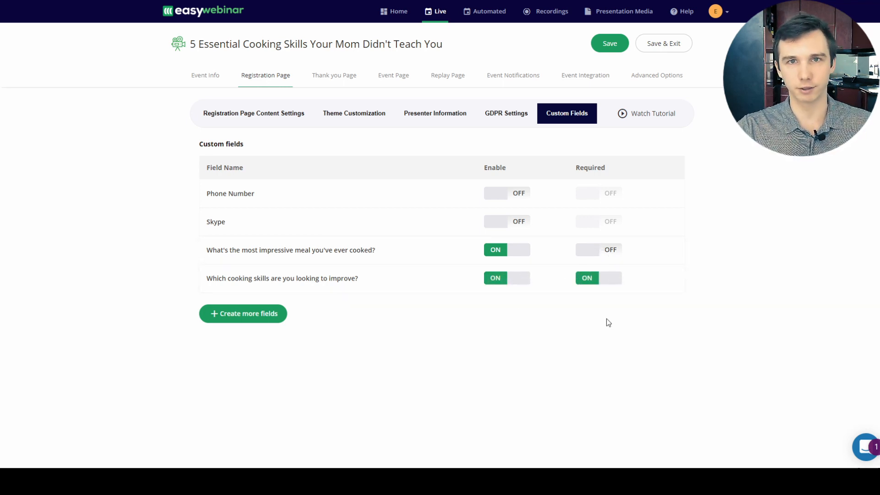
Step: Set the thank you page's main image to the plated dishes picture and turn on share incentives for attendees
{"action": "left_click", "coordinate": [322, 80]}
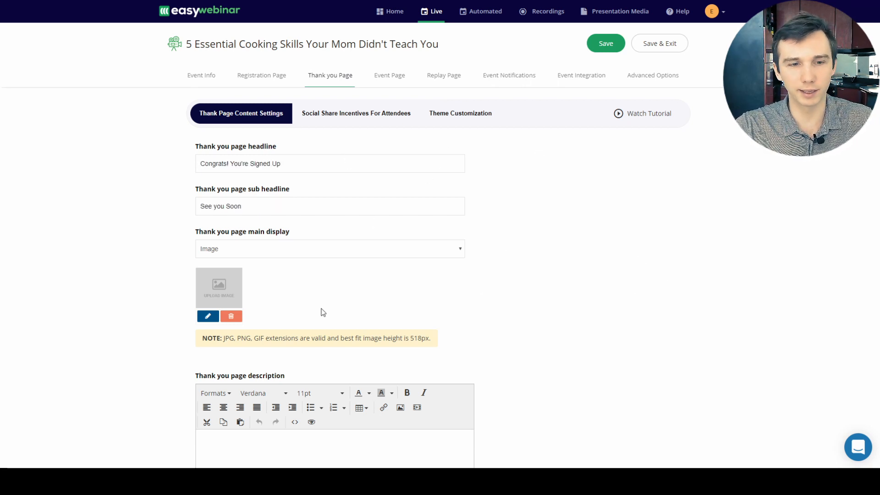
{"action": "left_click", "coordinate": [202, 320]}
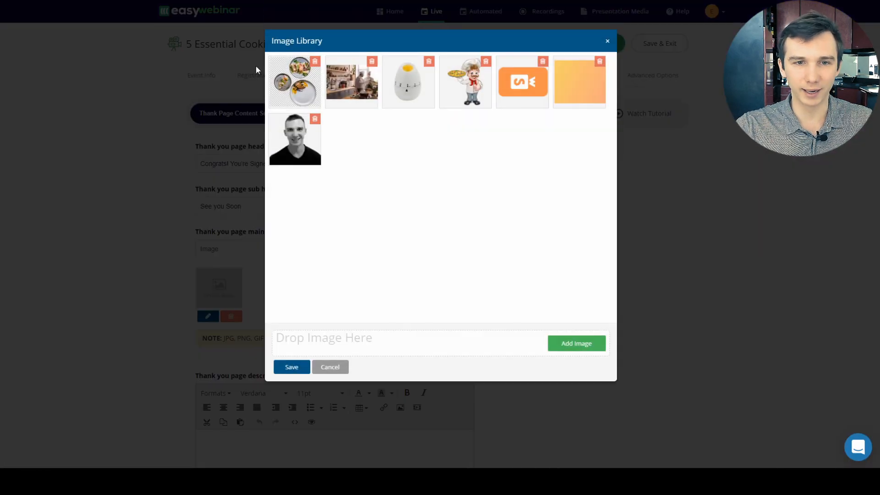
{"action": "left_click", "coordinate": [307, 367]}
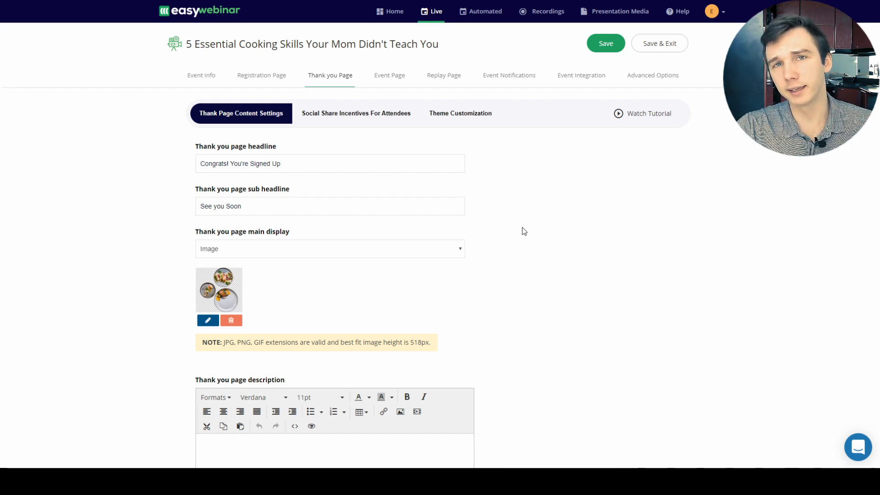
{"action": "left_click", "coordinate": [380, 114]}
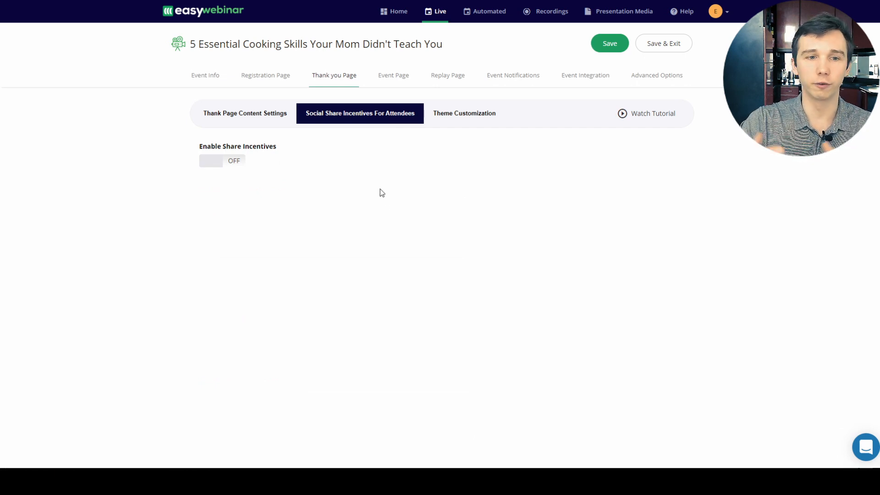
{"action": "left_click", "coordinate": [239, 166]}
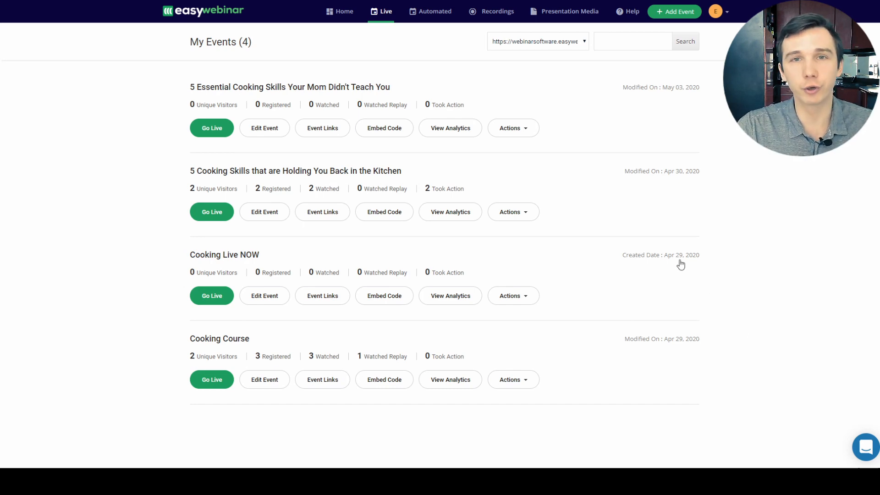
Step: Set the registration widget's button color to red #ff0000 in the event's embed code settings, and save and preview the widget
{"action": "left_click", "coordinate": [384, 127]}
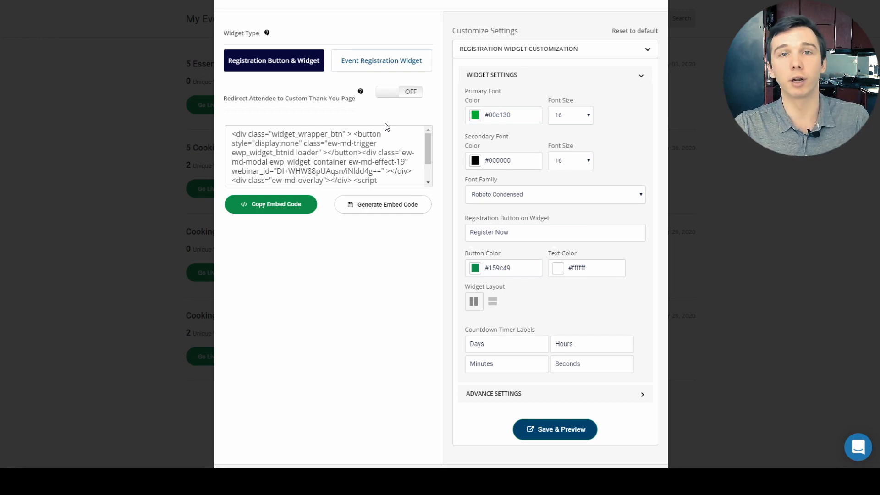
{"action": "left_click", "coordinate": [475, 270]}
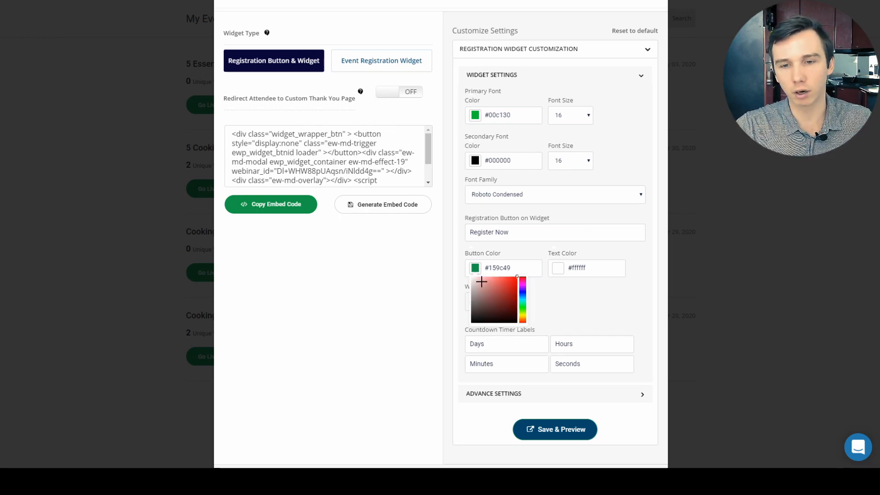
{"action": "left_click", "coordinate": [516, 277]}
{"action": "left_click", "coordinate": [579, 289]}
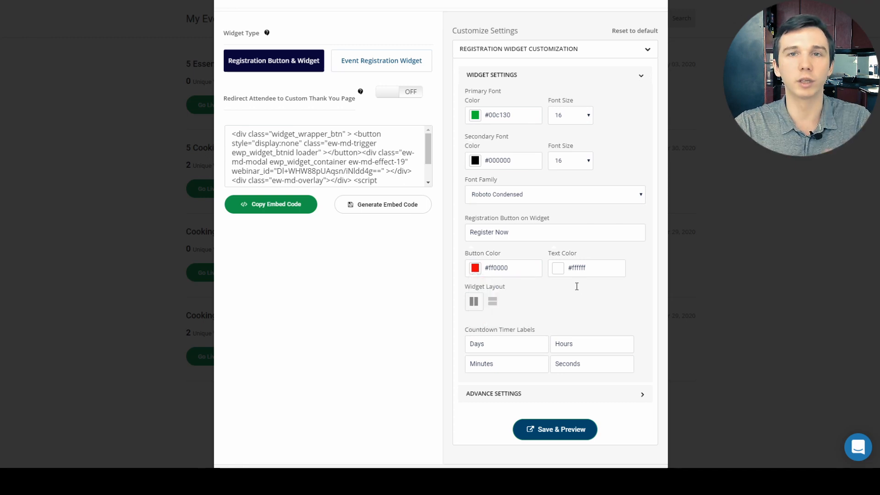
{"action": "left_click", "coordinate": [563, 430]}
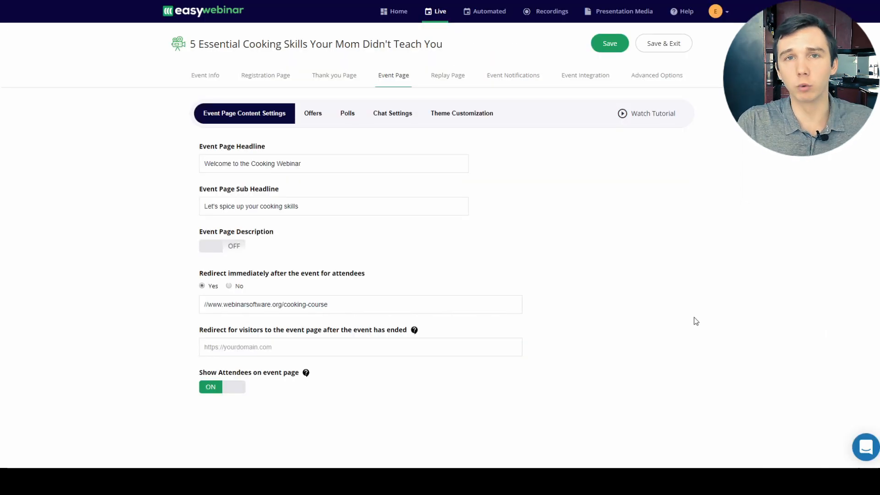
Step: Enable offers for the event page
{"action": "left_click", "coordinate": [314, 120]}
{"action": "left_click", "coordinate": [218, 161]}
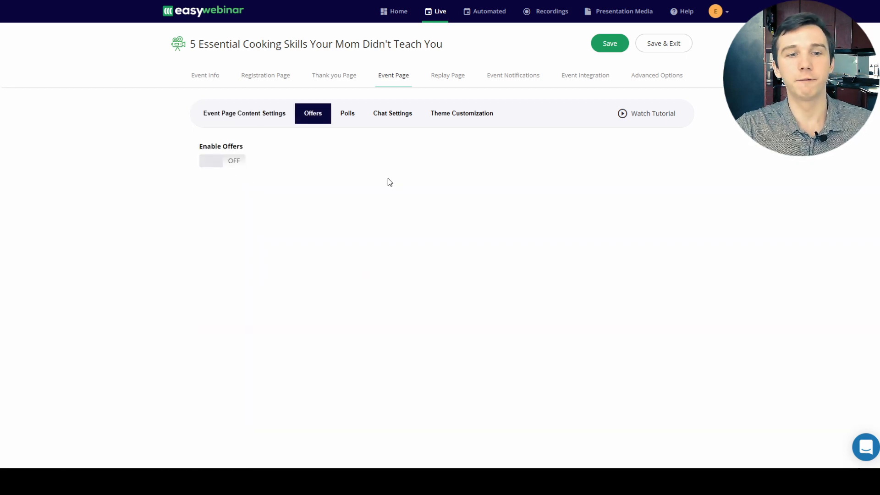
{"action": "left_click", "coordinate": [232, 160]}
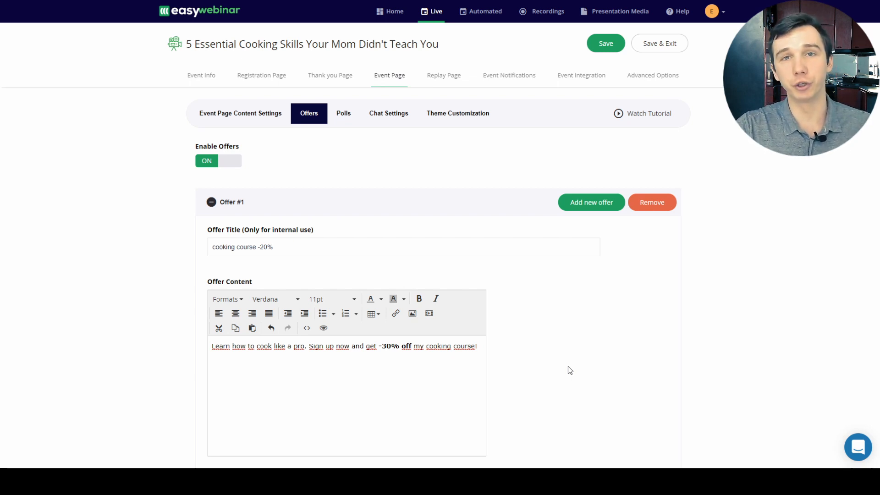
Step: Go through the button choices for Offer #1 and select "Customize your button"
{"action": "scroll", "coordinate": [420, 318], "scroll_direction": "down", "scroll_amount": 1}
{"action": "scroll", "coordinate": [420, 319], "scroll_direction": "down", "scroll_amount": 2}
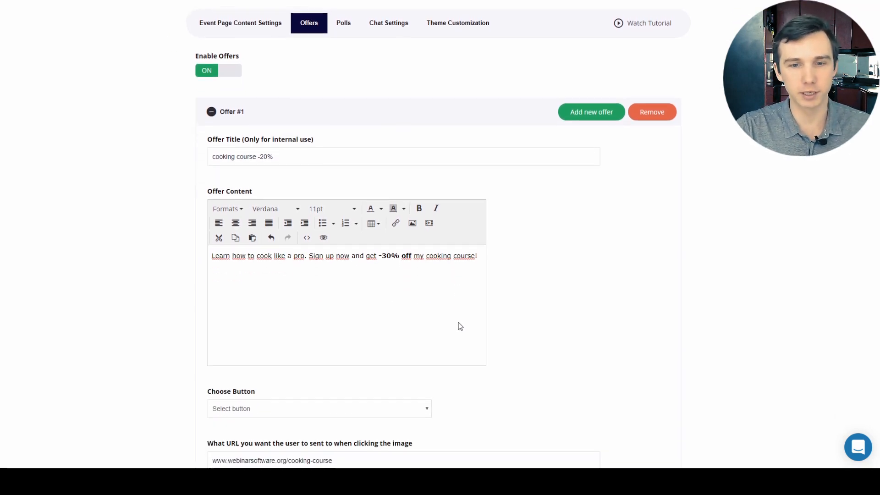
{"action": "scroll", "coordinate": [323, 363], "scroll_direction": "down", "scroll_amount": 2}
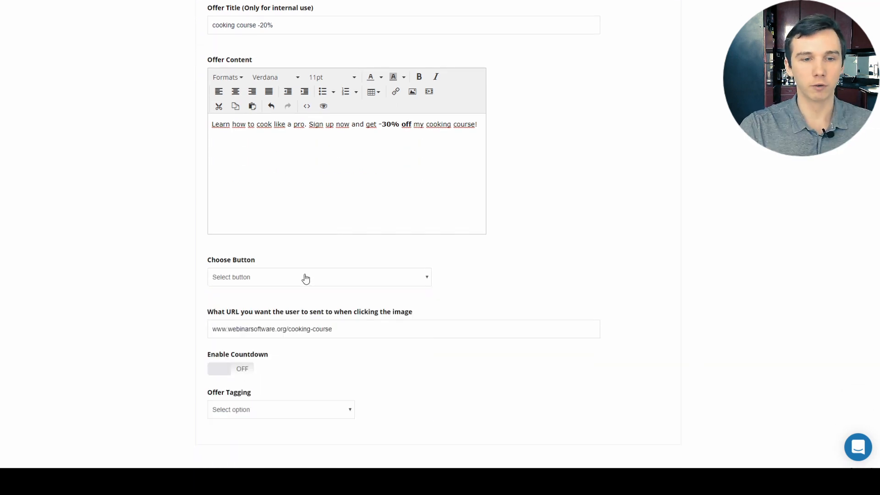
{"action": "left_click", "coordinate": [306, 279]}
{"action": "key", "text": "Down"}
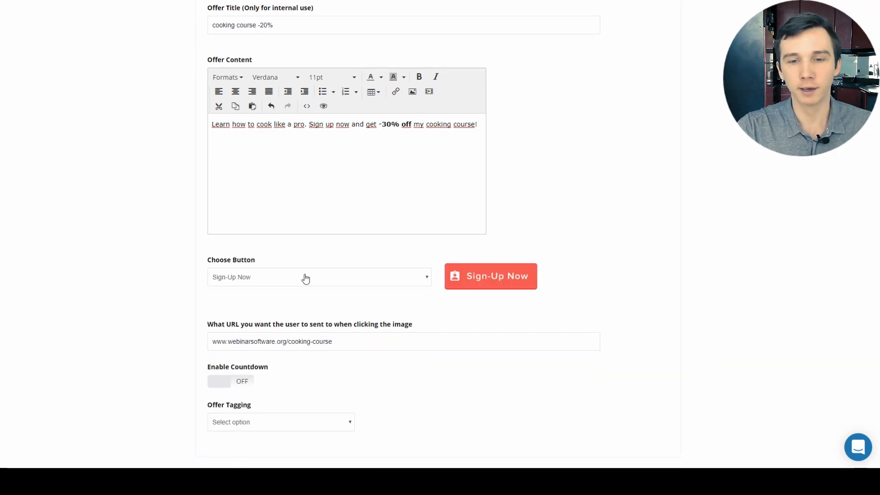
{"action": "key", "text": "Down"}
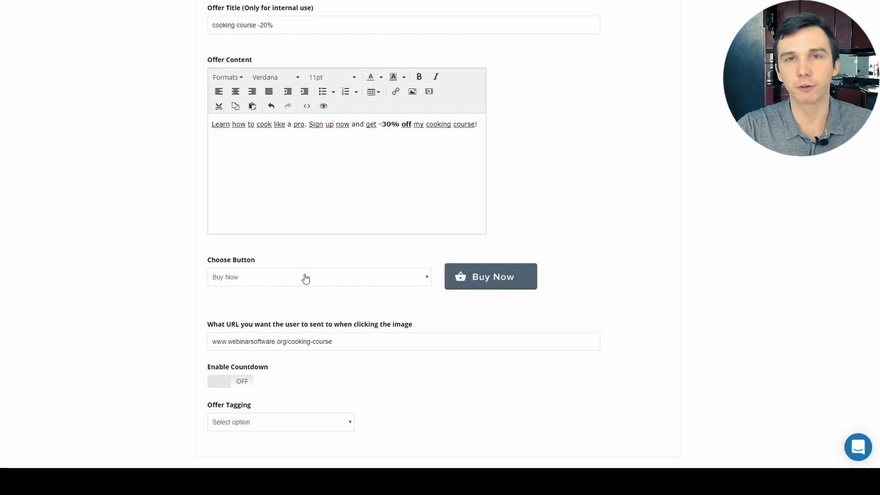
{"action": "key", "text": "Down"}
{"action": "key", "text": "Down"}
{"action": "key", "text": "Down"}
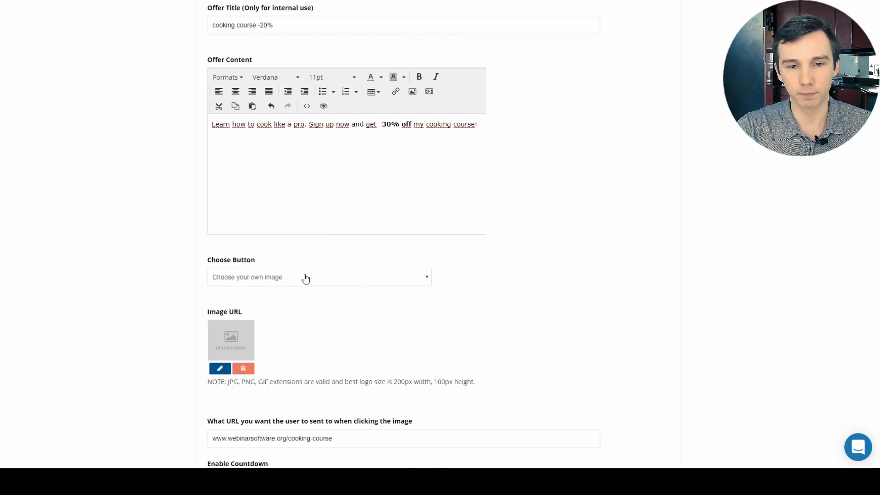
{"action": "key", "text": "Down"}
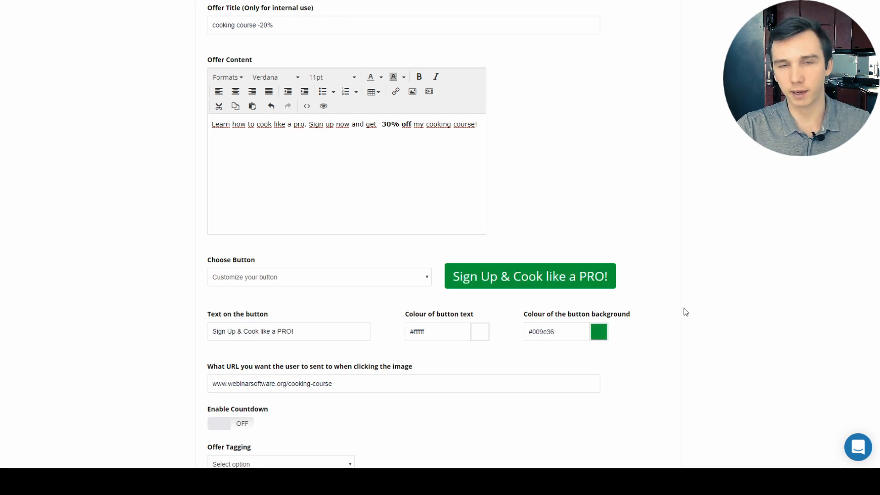
Step: Enable a 10-minute countdown for Offer #1 and view the available offer tagging options without choosing one
{"action": "scroll", "coordinate": [685, 309], "scroll_direction": "down", "scroll_amount": 2}
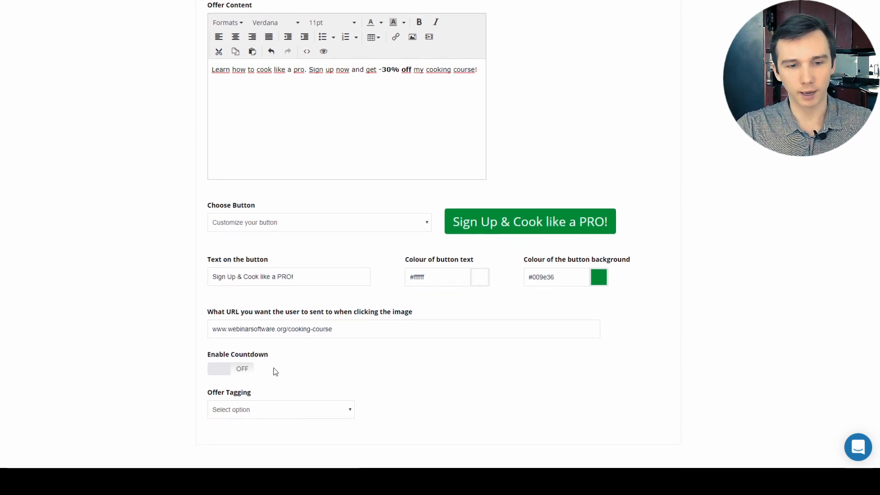
{"action": "left_click", "coordinate": [231, 369]}
{"action": "scroll", "coordinate": [356, 379], "scroll_direction": "down", "scroll_amount": 2}
{"action": "left_click", "coordinate": [318, 373]}
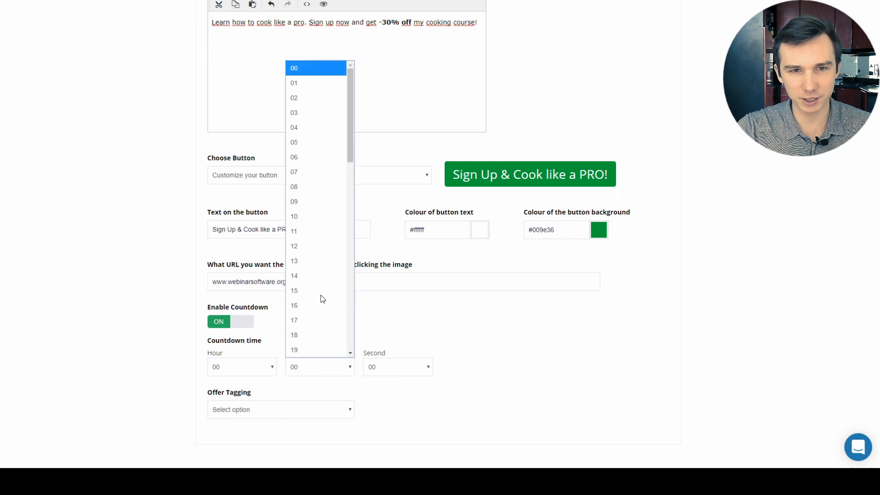
{"action": "left_click", "coordinate": [310, 214]}
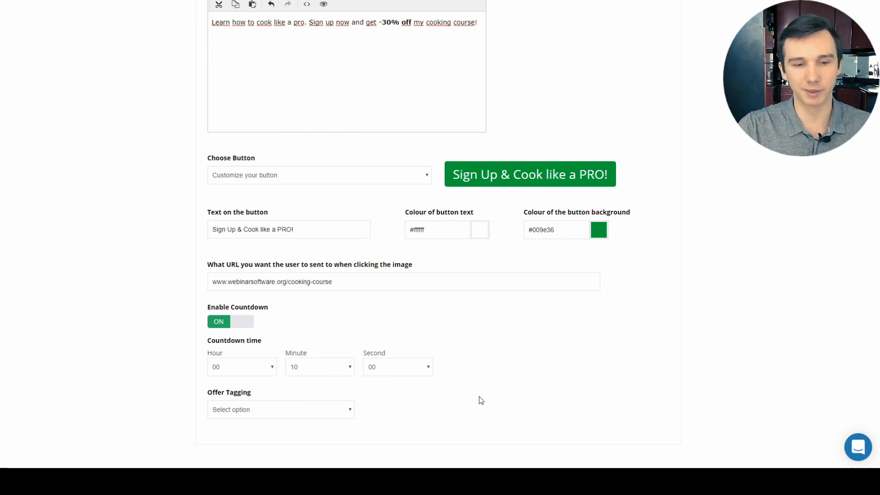
{"action": "left_click", "coordinate": [318, 418]}
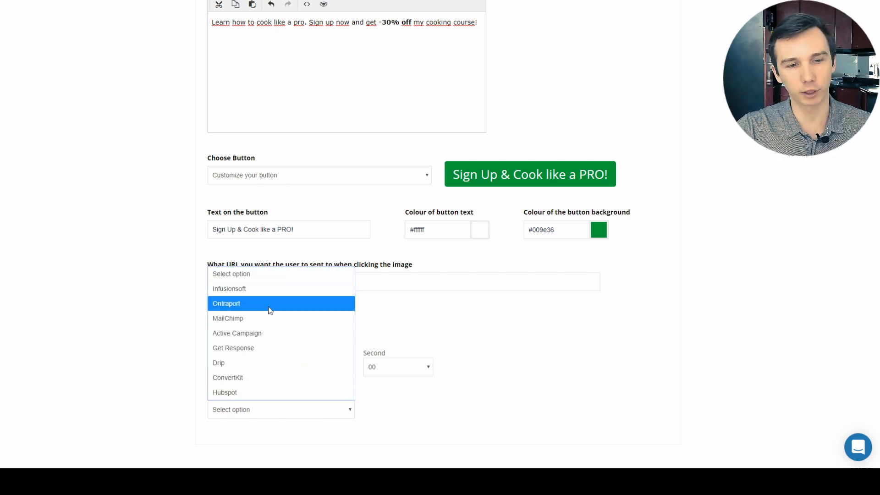
{"action": "left_click", "coordinate": [520, 380]}
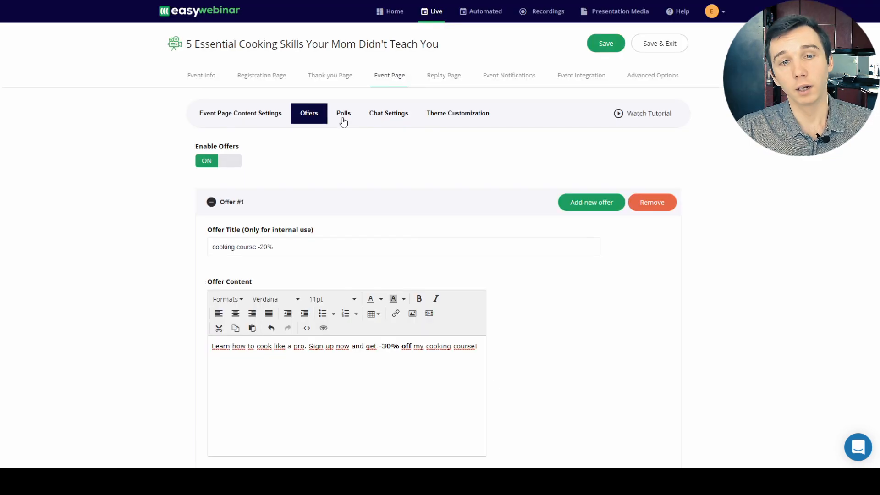
Step: Start a new event page poll titled "Which dish would you like to learn how to cook?"
{"action": "left_click", "coordinate": [343, 118]}
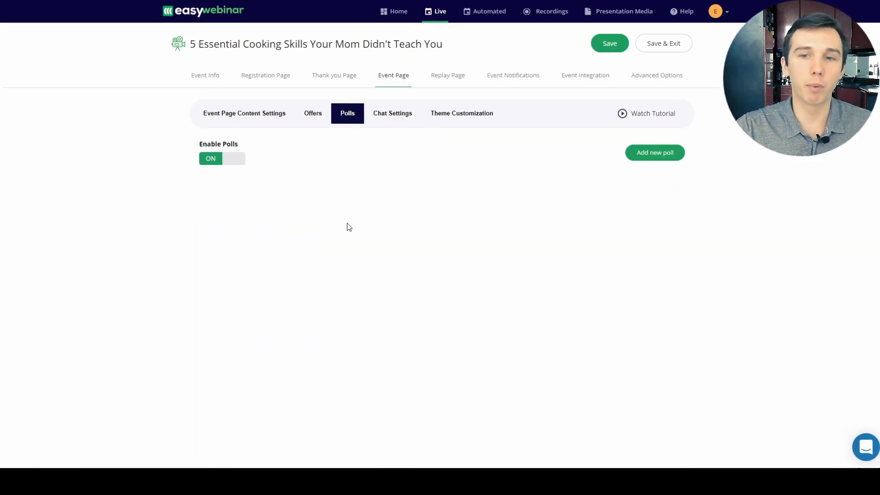
{"action": "left_click", "coordinate": [653, 154]}
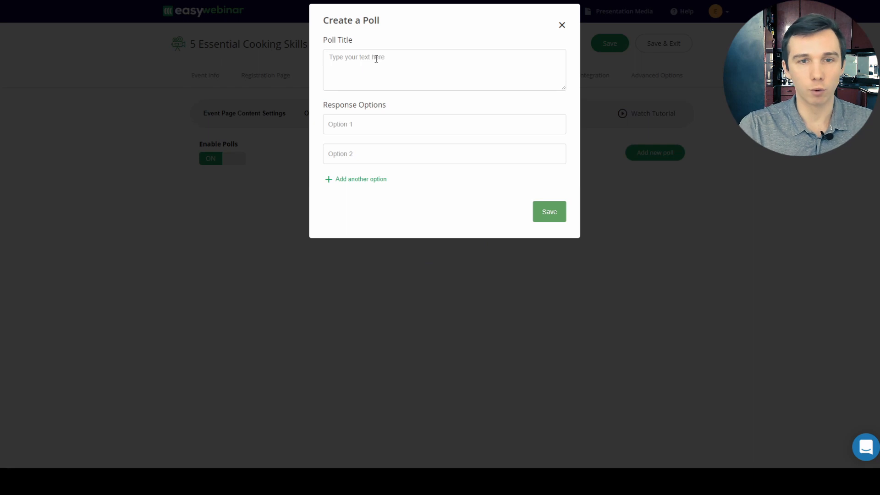
{"action": "type", "text": "Which dish would you like to learn"}
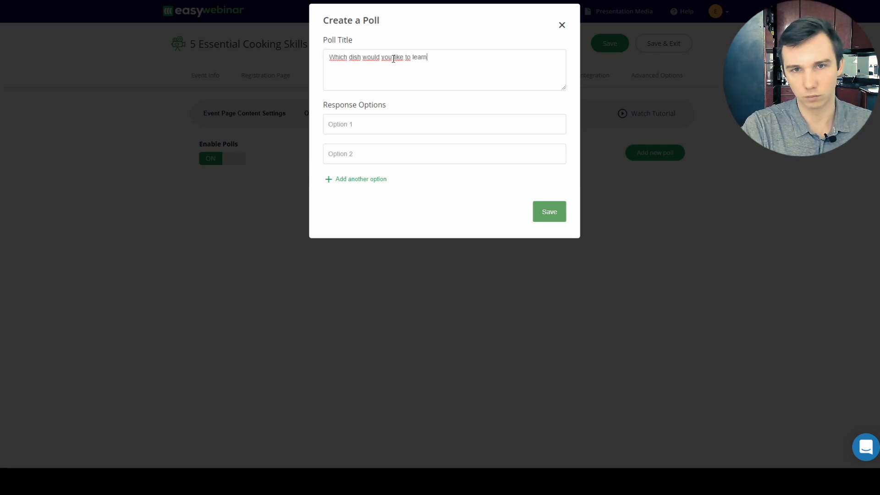
{"action": "type", "text": " how to cook?"}
Step: Give the poll the response options Fish, Chicken and Chocolate cake with sprinkles, and save it
{"action": "key", "text": "Tab"}
{"action": "type", "text": "Fish"}
{"action": "key", "text": "Tab"}
{"action": "type", "text": "Chicken"}
{"action": "left_click", "coordinate": [355, 178]}
{"action": "type", "text": "Chocolate cake wit"}
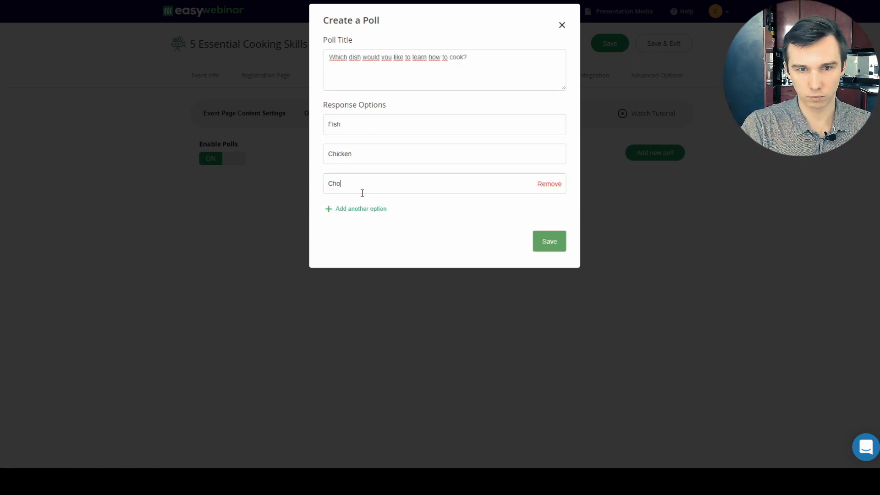
{"action": "type", "text": "h sprinkles"}
{"action": "left_click", "coordinate": [549, 241]}
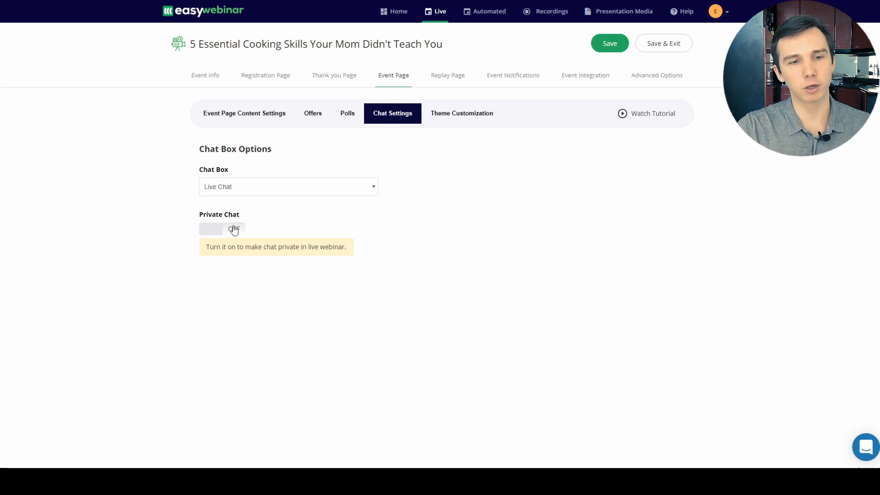
Step: Try the "Build custom replay page" option for the replay page content and go back to "Main Event Replica"
{"action": "left_click", "coordinate": [456, 118]}
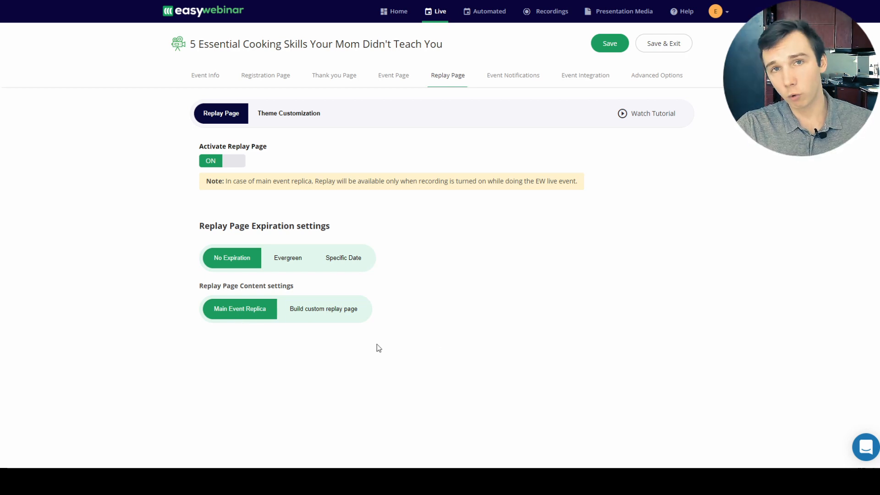
{"action": "left_click", "coordinate": [340, 316]}
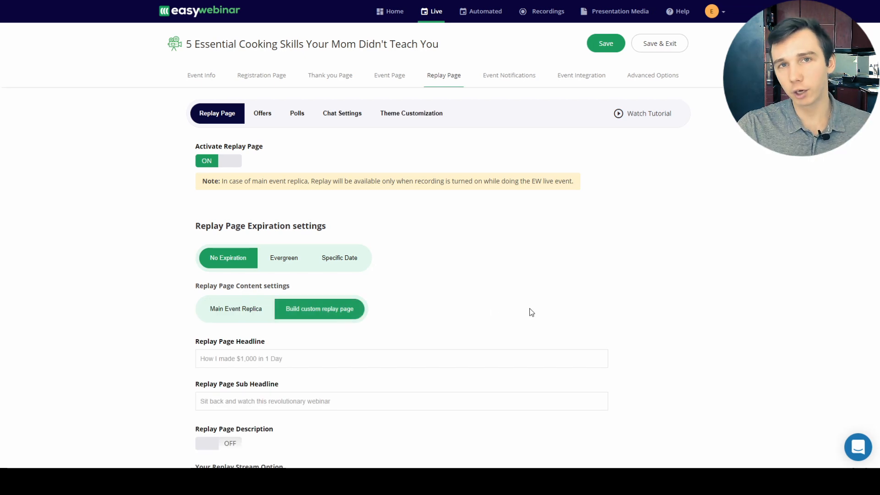
{"action": "left_click", "coordinate": [235, 315]}
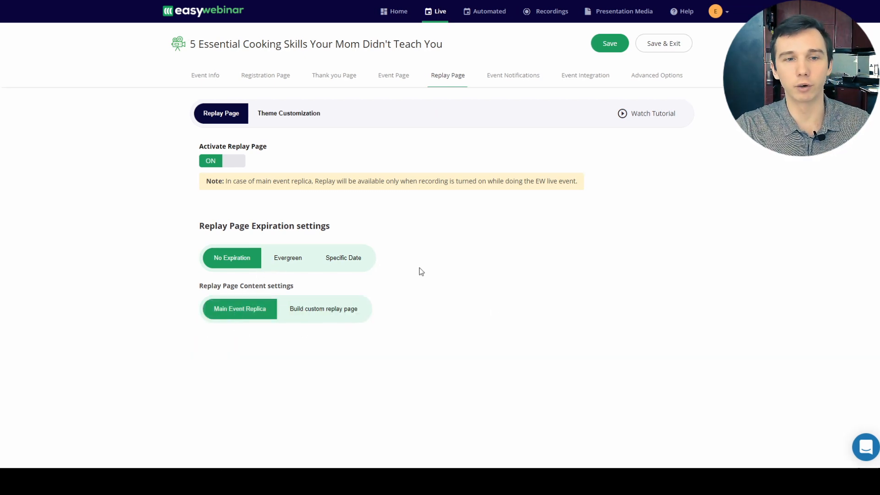
Step: Enable the before event notification in the webinar's event notifications and bring up its email settings
{"action": "left_click", "coordinate": [513, 75]}
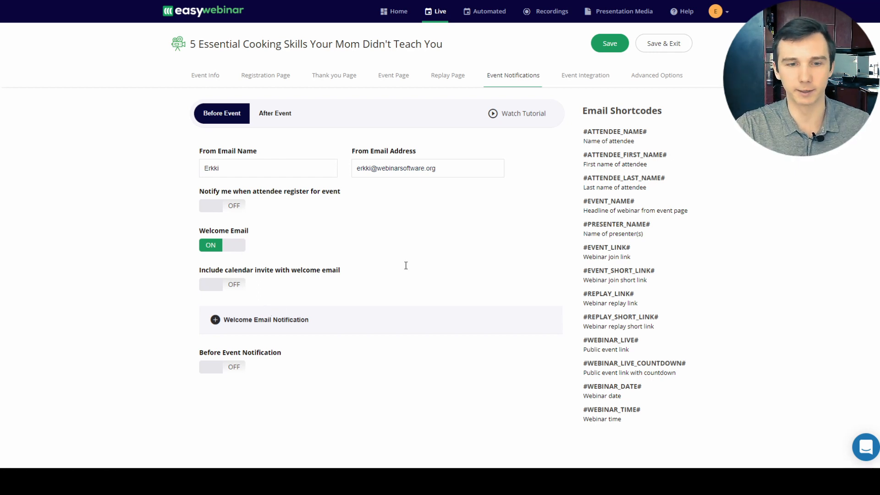
{"action": "left_click", "coordinate": [234, 367]}
{"action": "scroll", "coordinate": [155, 319], "scroll_direction": "down", "scroll_amount": 1}
{"action": "scroll", "coordinate": [155, 319], "scroll_direction": "down", "scroll_amount": 6}
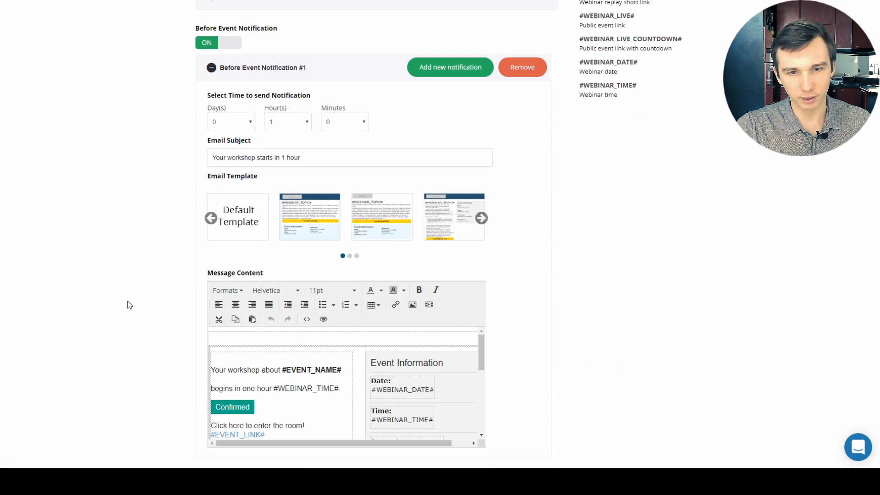
Step: Try out several of the offered email templates for Before Event Notification #1
{"action": "left_click", "coordinate": [320, 216]}
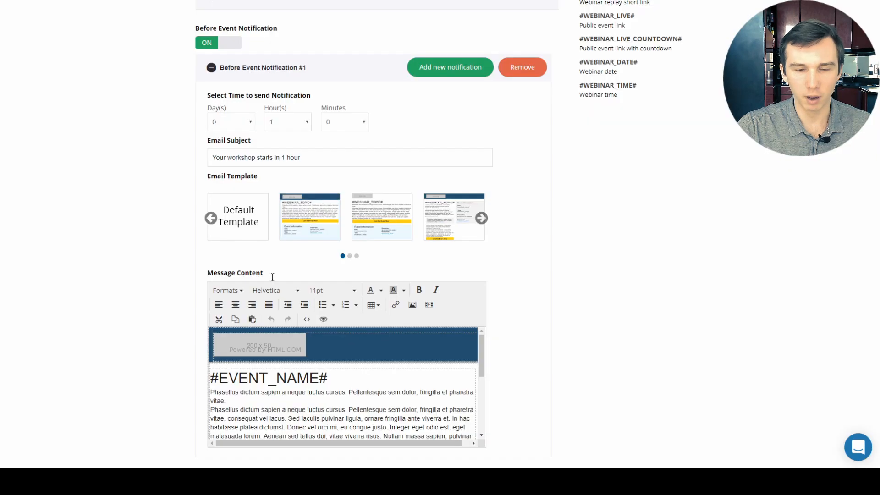
{"action": "scroll", "coordinate": [342, 363], "scroll_direction": "down", "scroll_amount": 5}
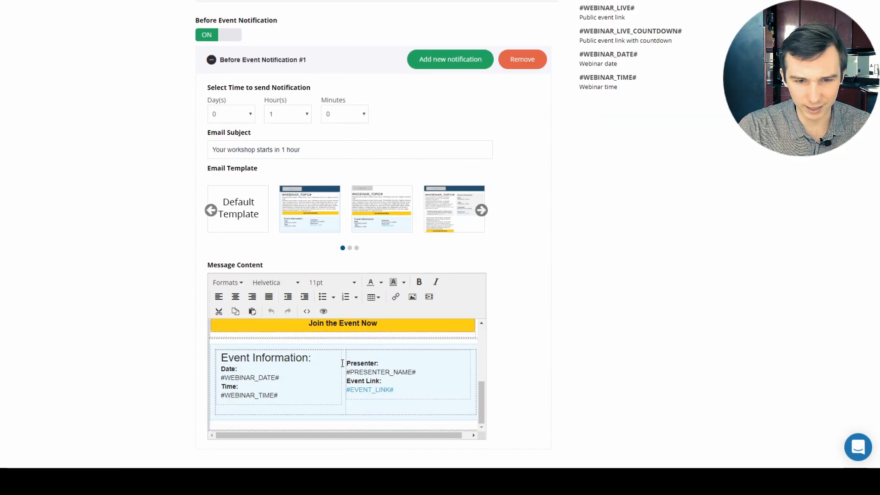
{"action": "left_click", "coordinate": [377, 215]}
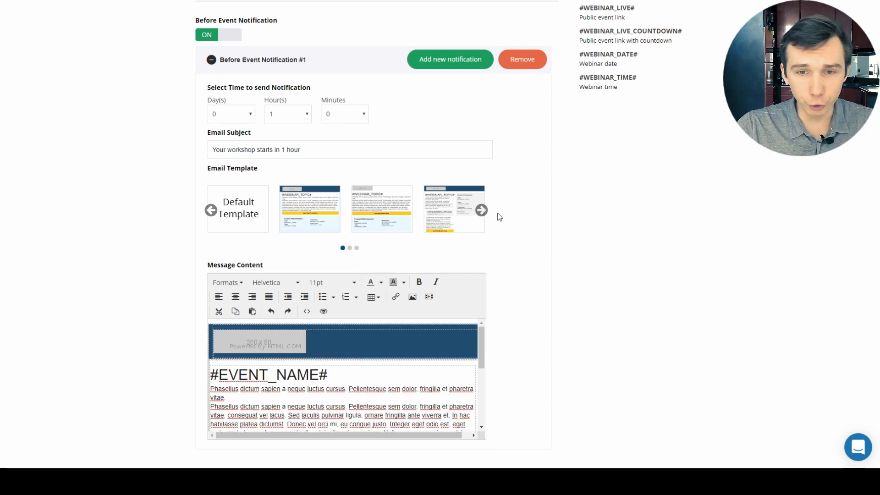
{"action": "left_click", "coordinate": [481, 210]}
{"action": "left_click", "coordinate": [298, 204]}
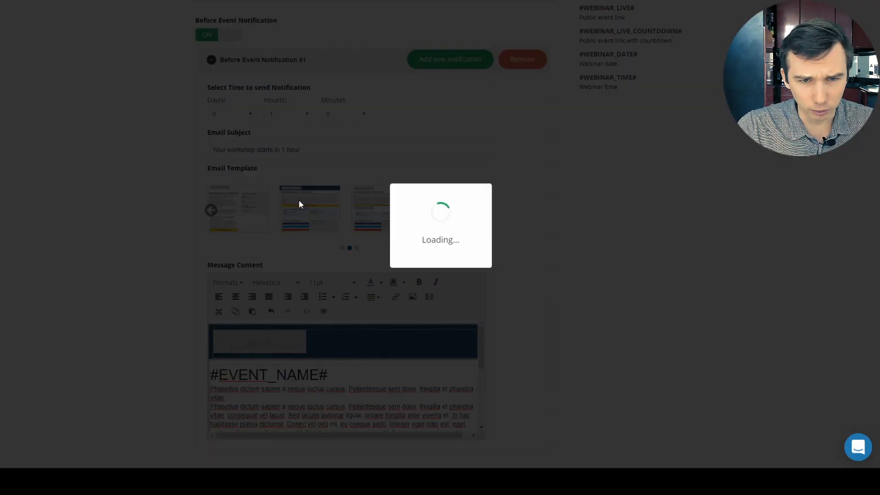
Step: Replace the email template's placeholder paragraphs with "Get ready for the webinar" and look through the rest of the message
{"action": "left_click_drag", "start_coordinate": [486, 342], "coordinate": [487, 354]}
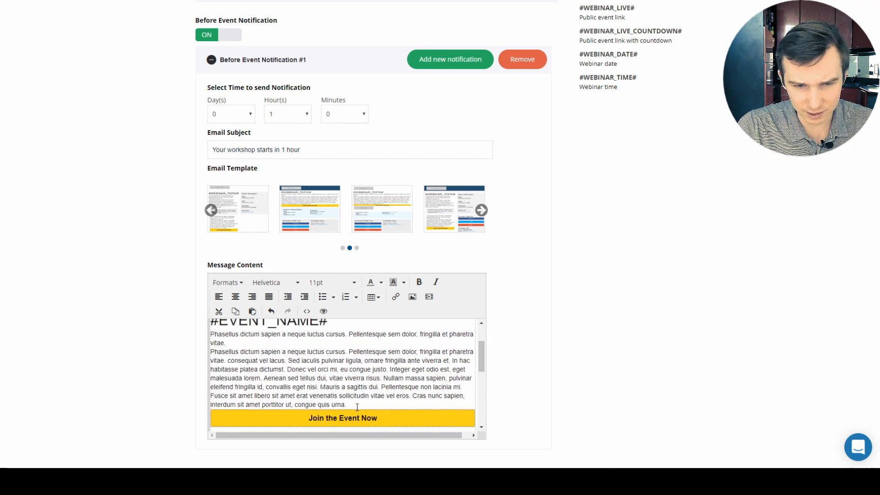
{"action": "left_click_drag", "start_coordinate": [331, 397], "coordinate": [212, 388]}
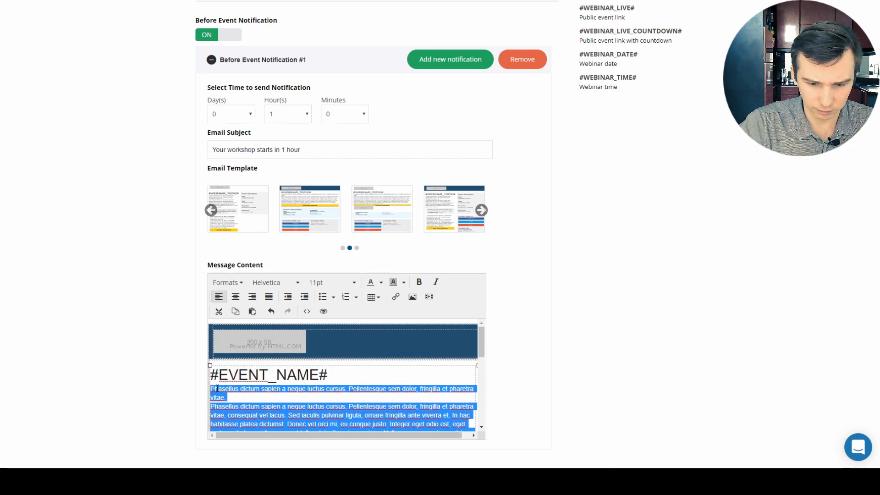
{"action": "key", "text": "BackSpace"}
{"action": "type", "text": "Get ready for tyh"}
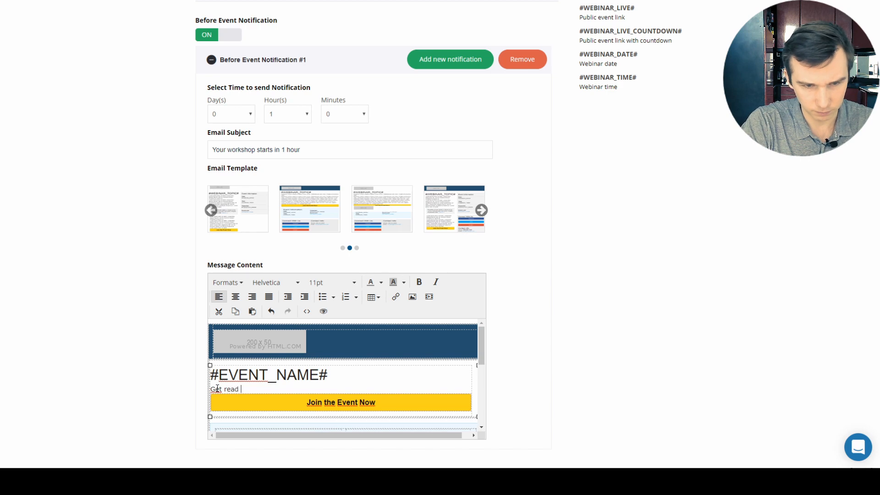
{"action": "key", "text": "BackSpace"}
{"action": "key", "text": "BackSpace"}
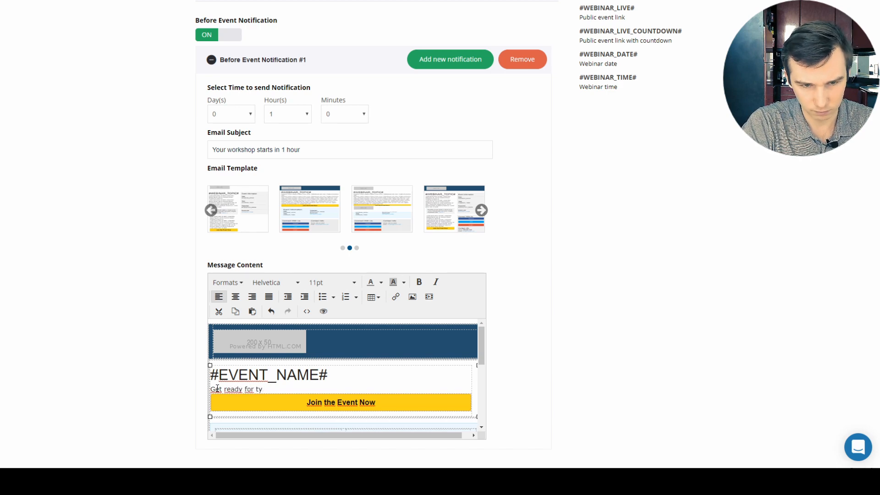
{"action": "type", "text": "he webinar"}
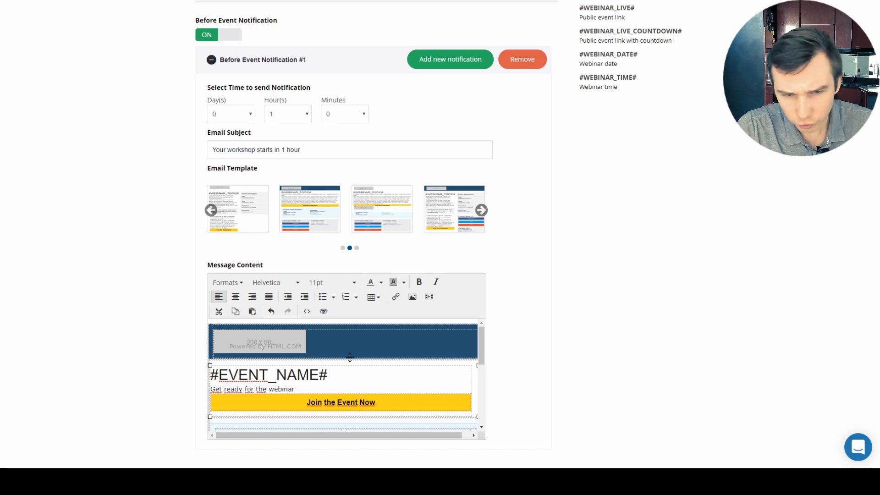
{"action": "left_click_drag", "start_coordinate": [483, 346], "coordinate": [479, 370]}
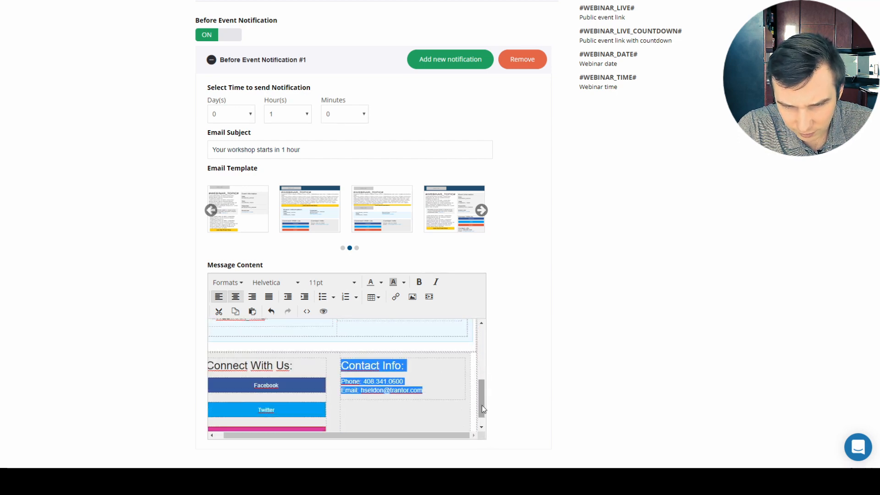
{"action": "left_click_drag", "start_coordinate": [483, 405], "coordinate": [483, 375]}
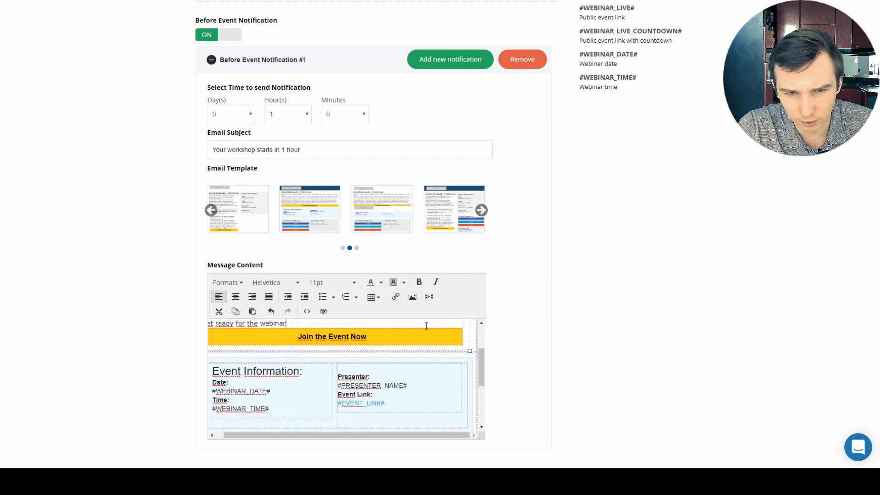
{"action": "scroll", "coordinate": [454, 322], "scroll_direction": "up", "scroll_amount": 3}
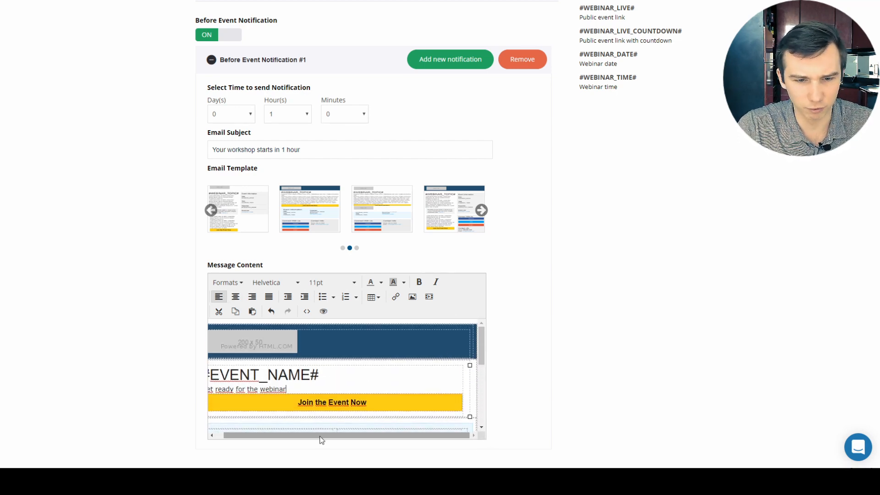
{"action": "left_click_drag", "start_coordinate": [320, 436], "coordinate": [265, 444]}
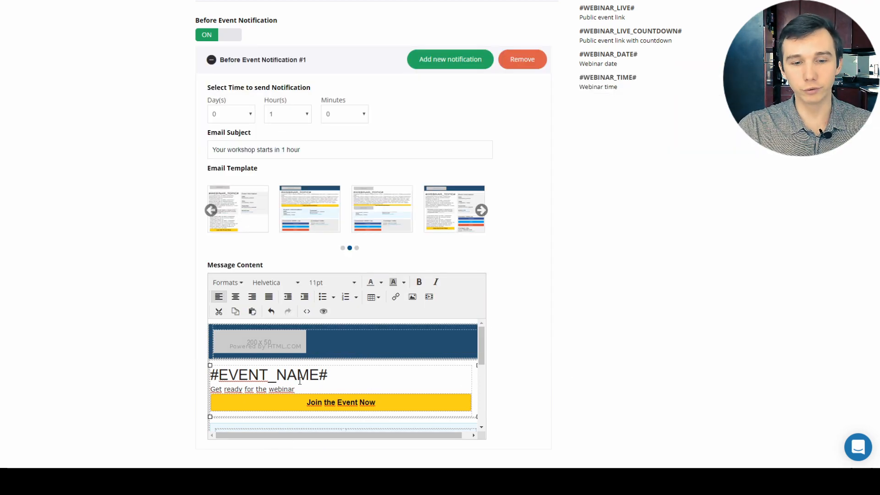
Step: Replace the entire message of Before Event Notification #1 with the prepared 1-hour reminder text and compare it with the email shortcodes
{"action": "key", "text": "ctrl+a"}
{"action": "key", "text": "Delete"}
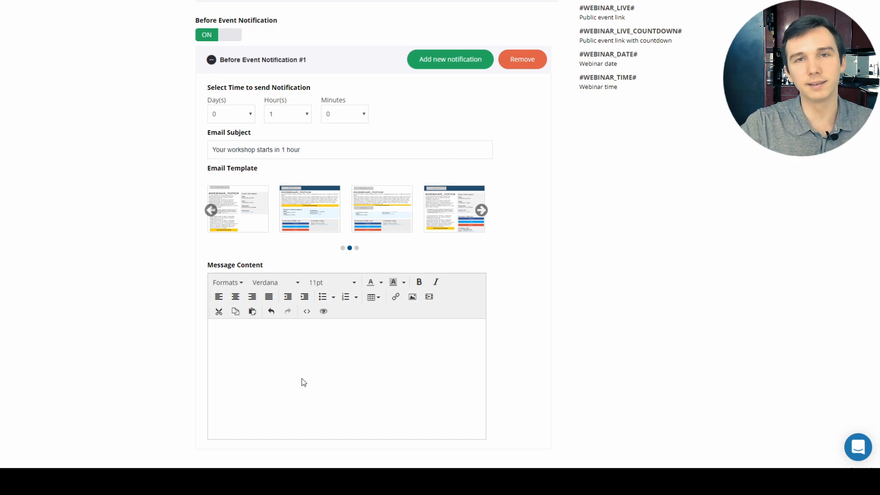
{"action": "key", "text": "ctrl+v"}
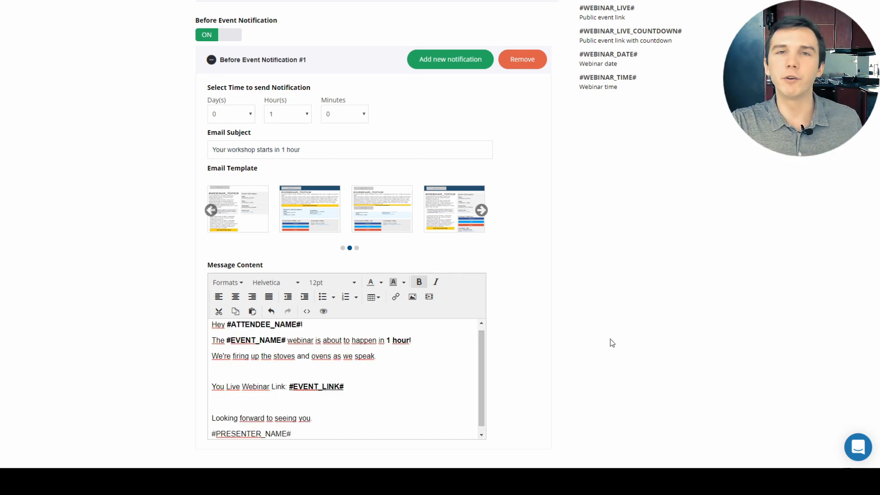
{"action": "scroll", "coordinate": [686, 282], "scroll_direction": "up", "scroll_amount": 6}
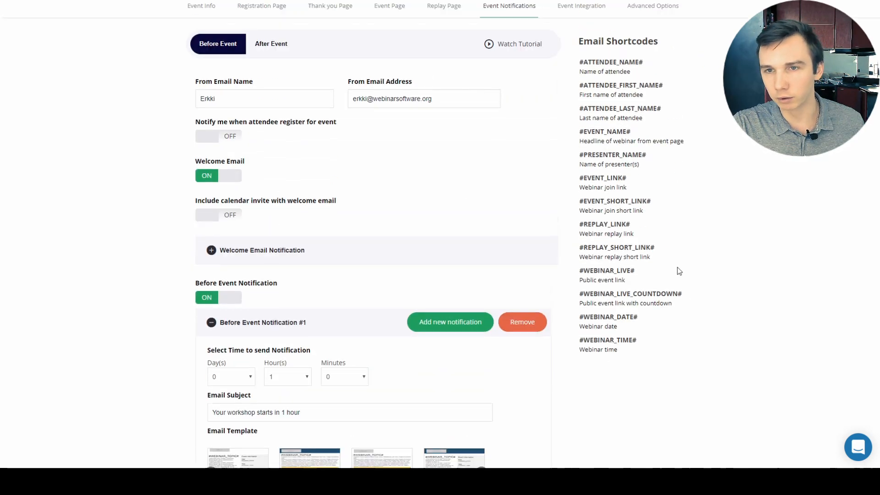
{"action": "scroll", "coordinate": [644, 258], "scroll_direction": "down", "scroll_amount": 6}
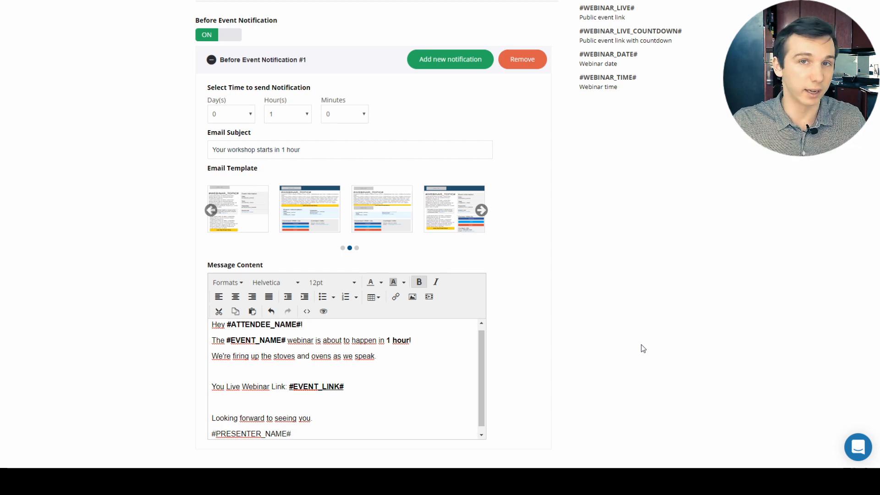
Step: Enable the after event notification for the webinar
{"action": "scroll", "coordinate": [527, 266], "scroll_direction": "up", "scroll_amount": 8}
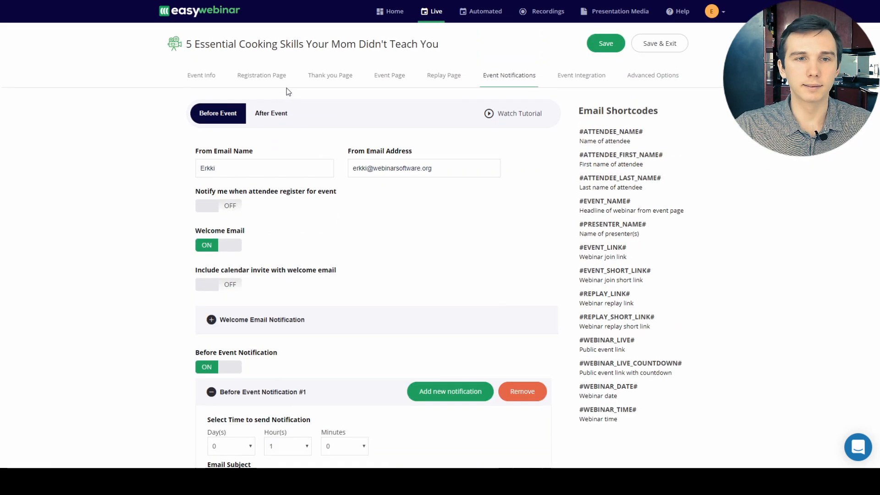
{"action": "left_click", "coordinate": [274, 114]}
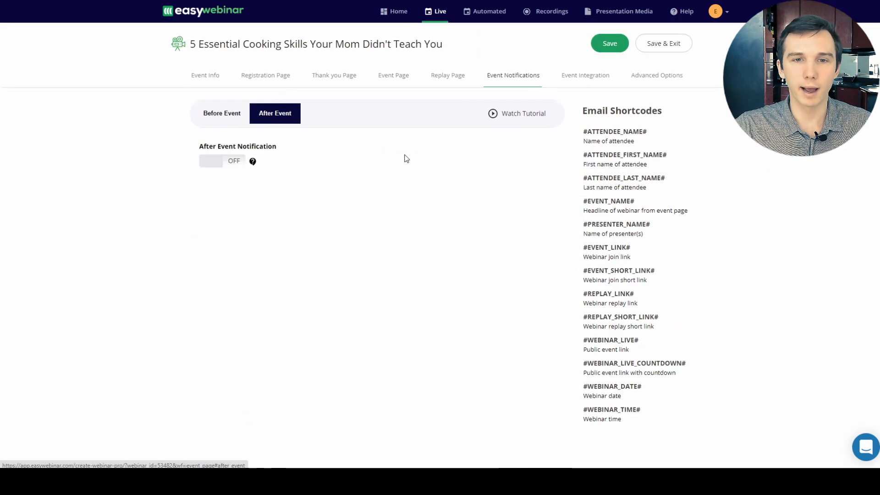
{"action": "left_click", "coordinate": [230, 163]}
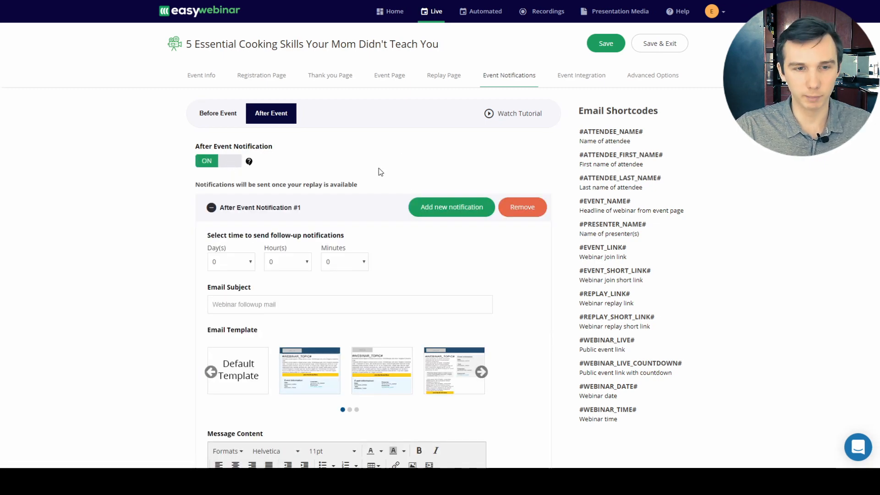
Step: Set After Event Notification #1's subject to "Thanks! Here's the Replay" and replace its template message with replay text linking to the course sign-up
{"action": "scroll", "coordinate": [177, 211], "scroll_direction": "down", "scroll_amount": 4}
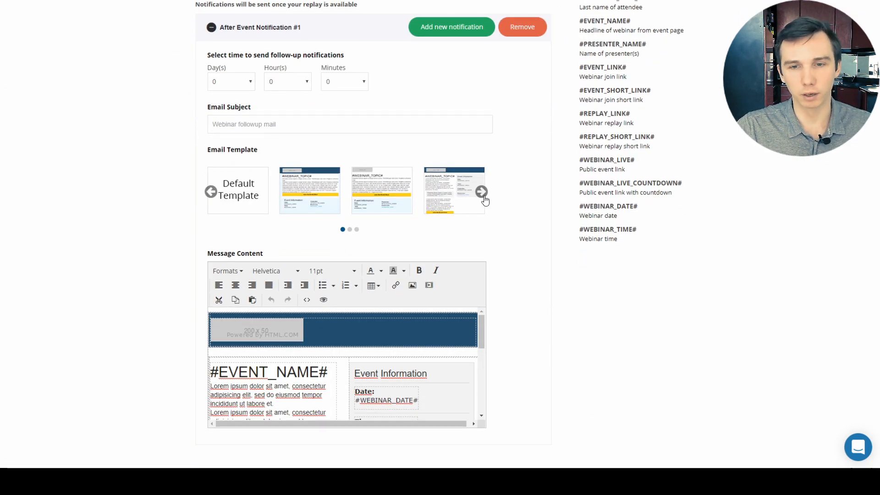
{"action": "left_click", "coordinate": [484, 198]}
{"action": "left_click", "coordinate": [353, 331]}
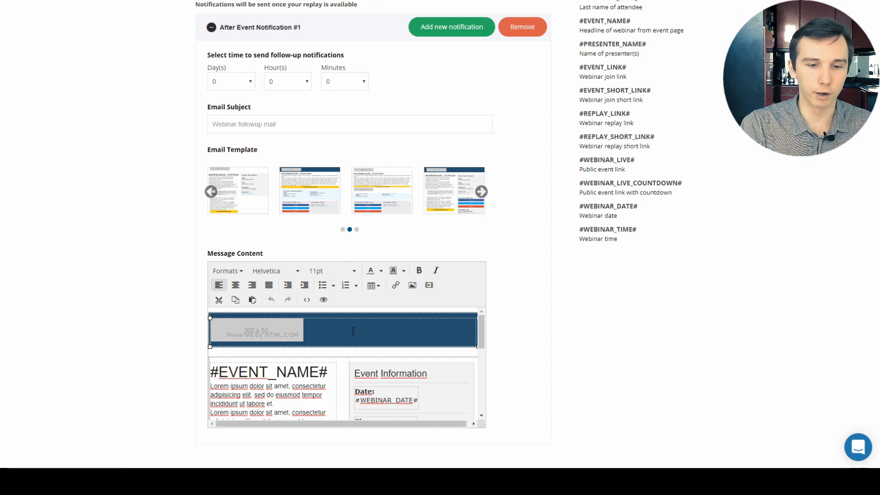
{"action": "key", "text": "ctrl+a"}
{"action": "key", "text": "Delete"}
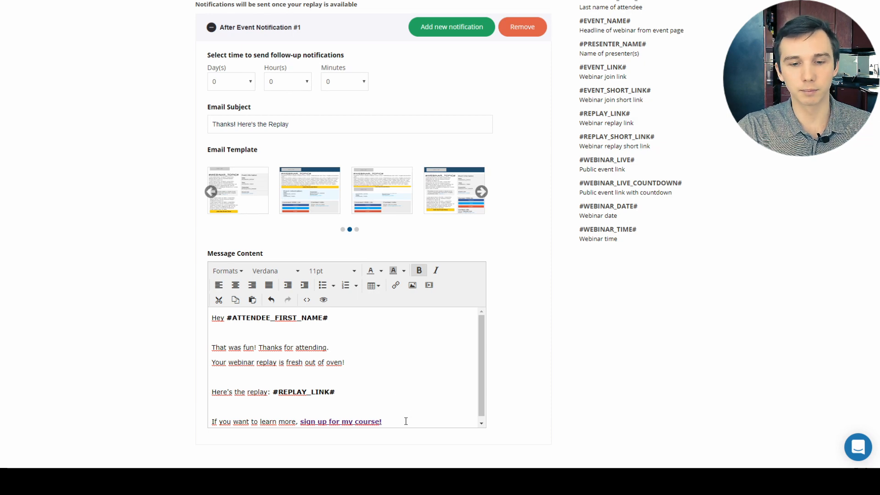
{"action": "left_click_drag", "start_coordinate": [406, 421], "coordinate": [300, 422]}
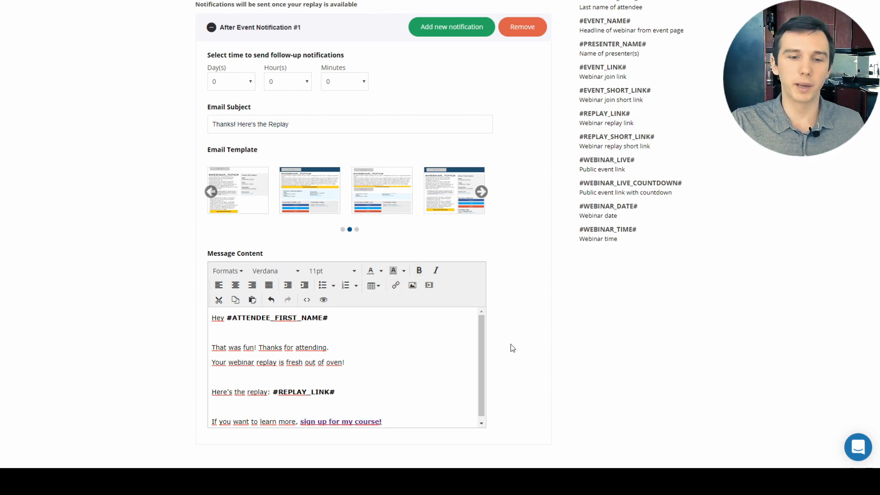
Step: Open the webinar's event integration settings and look through the available autoresponder services
{"action": "scroll", "coordinate": [582, 248], "scroll_direction": "up", "scroll_amount": 4}
{"action": "left_click", "coordinate": [597, 75]}
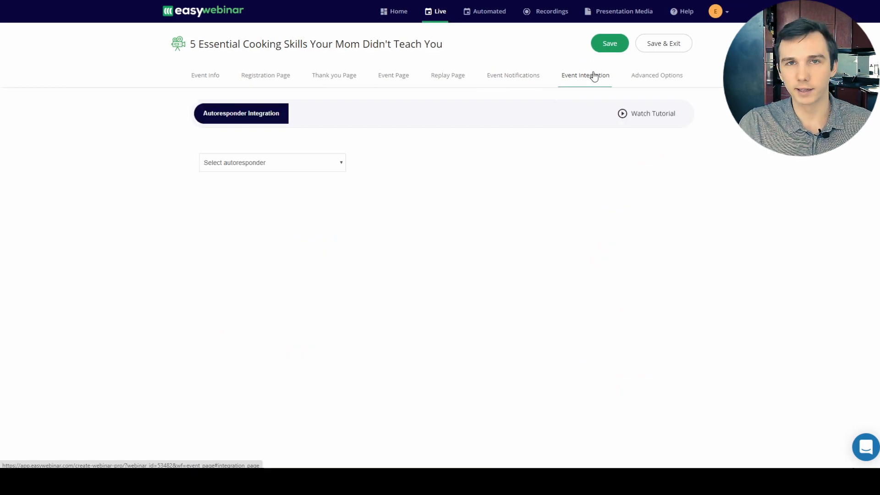
{"action": "left_click", "coordinate": [304, 164]}
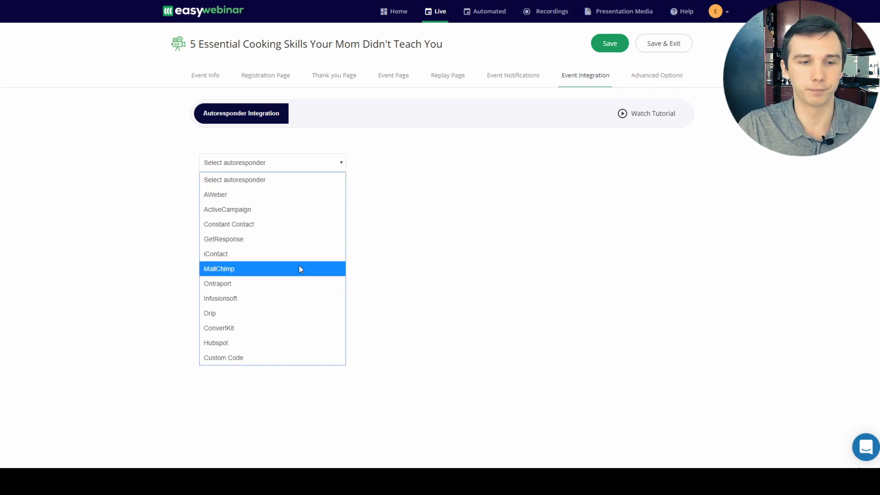
Step: Review the advanced options, covering the countdown page settings and the third-party script fields for the webinar pages
{"action": "left_click", "coordinate": [674, 75]}
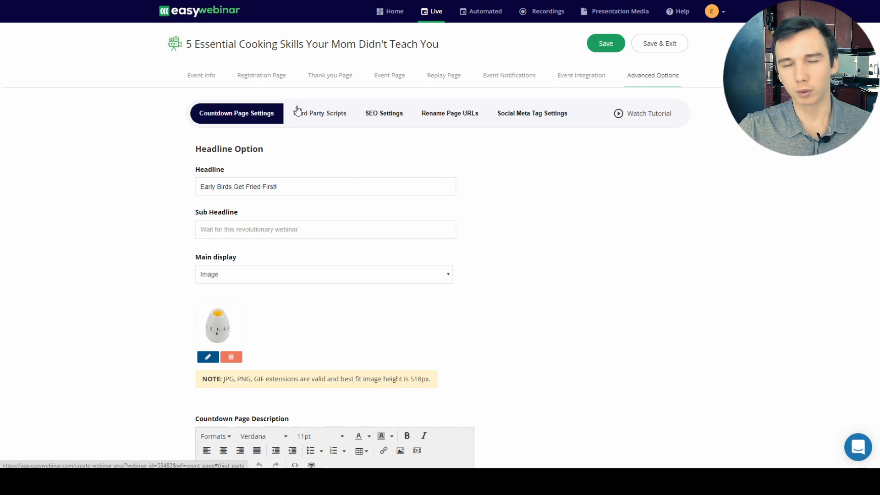
{"action": "left_click", "coordinate": [304, 117]}
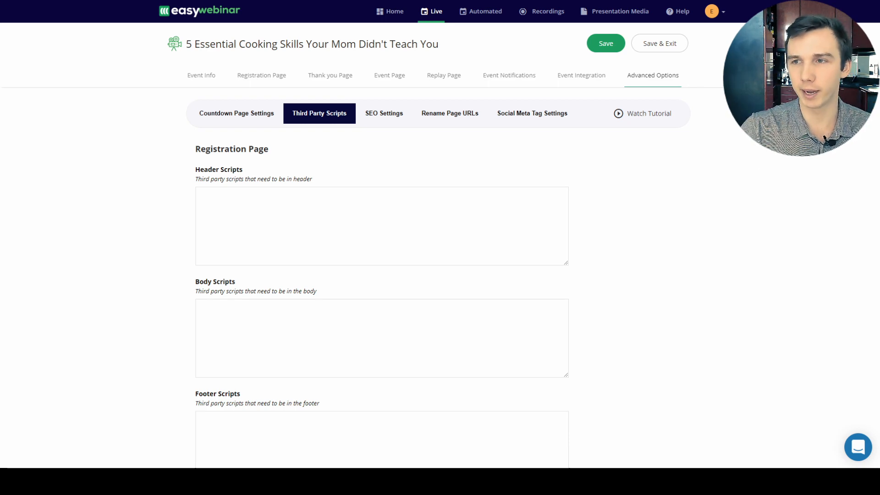
{"action": "scroll", "coordinate": [382, 247], "scroll_direction": "down", "scroll_amount": 3}
{"action": "left_click", "coordinate": [326, 94]}
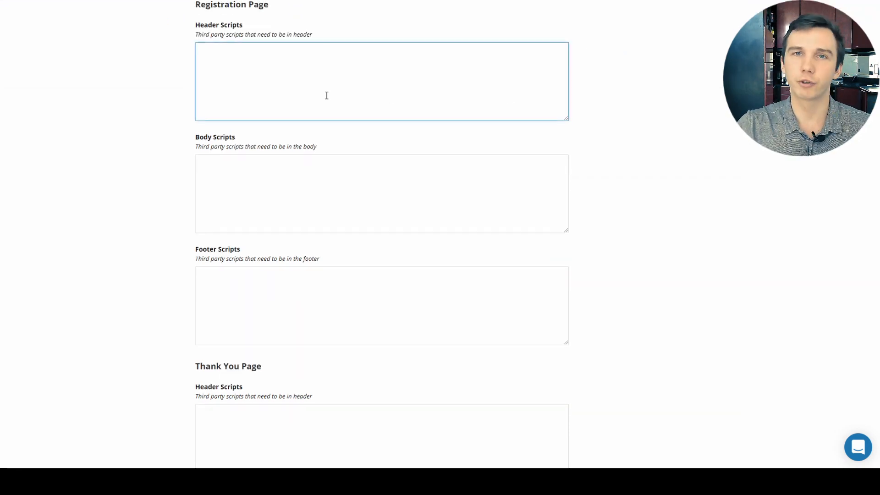
{"action": "left_click", "coordinate": [227, 168]}
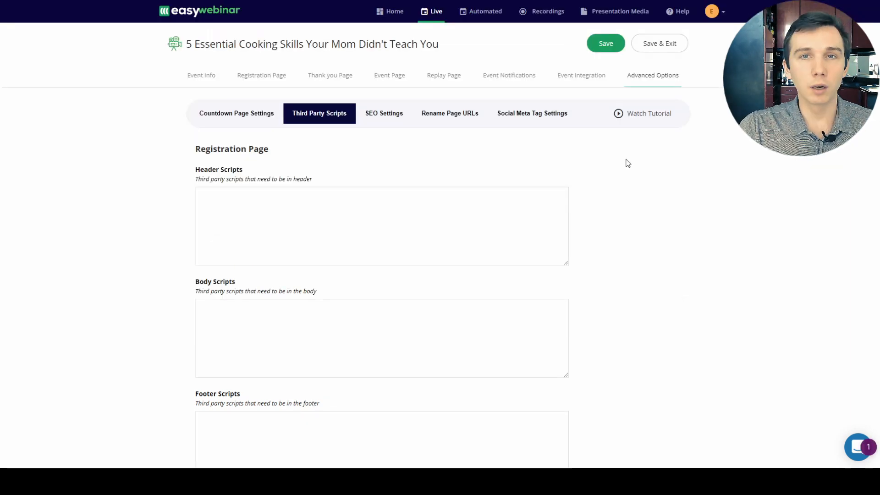
Step: Save the webinar and exit its setup, viewing and closing the list of event links
{"action": "left_click", "coordinate": [649, 43]}
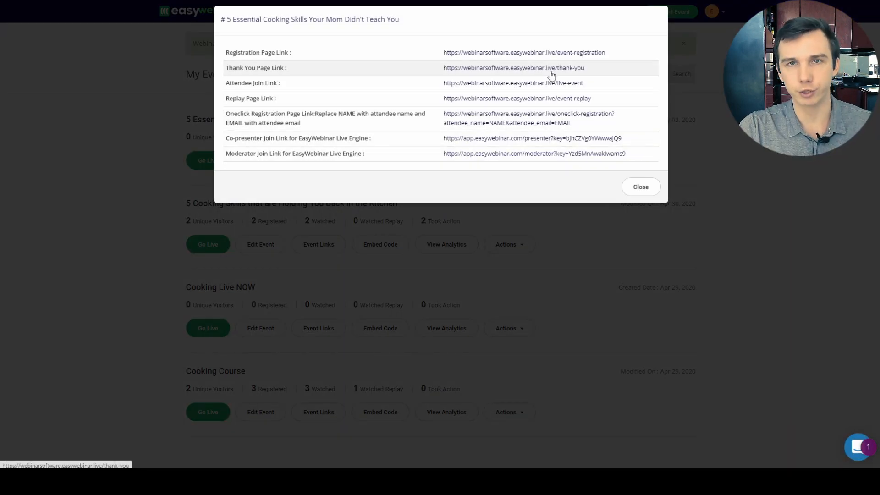
{"action": "left_click", "coordinate": [644, 186]}
Step: Go live in the webinar's live room with Easywebinar as the video source and turn on the webcam
{"action": "left_click", "coordinate": [332, 158]}
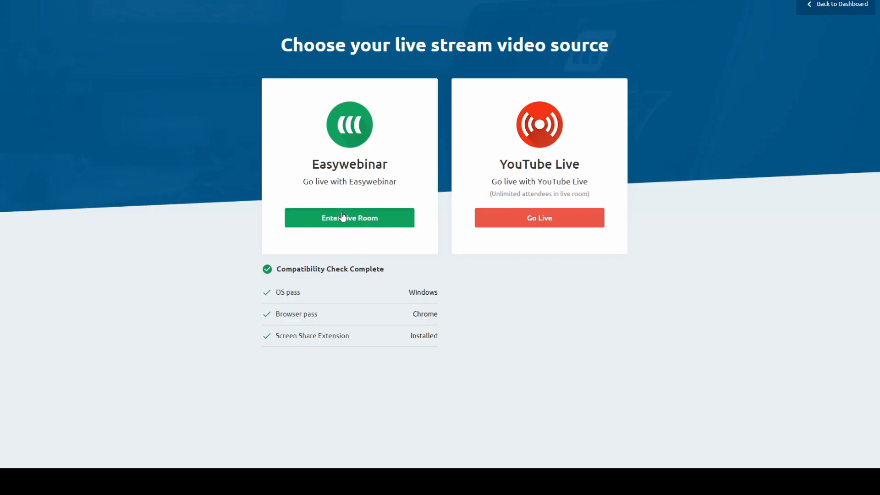
{"action": "left_click", "coordinate": [343, 216]}
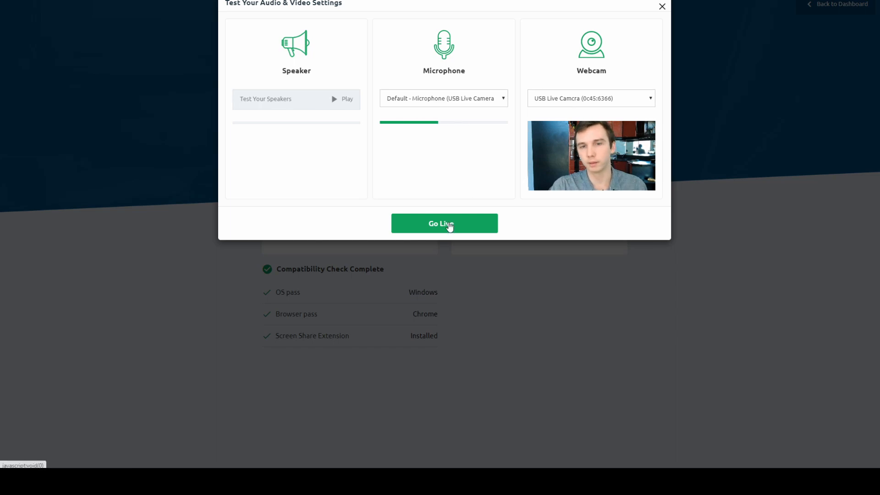
{"action": "left_click", "coordinate": [448, 224]}
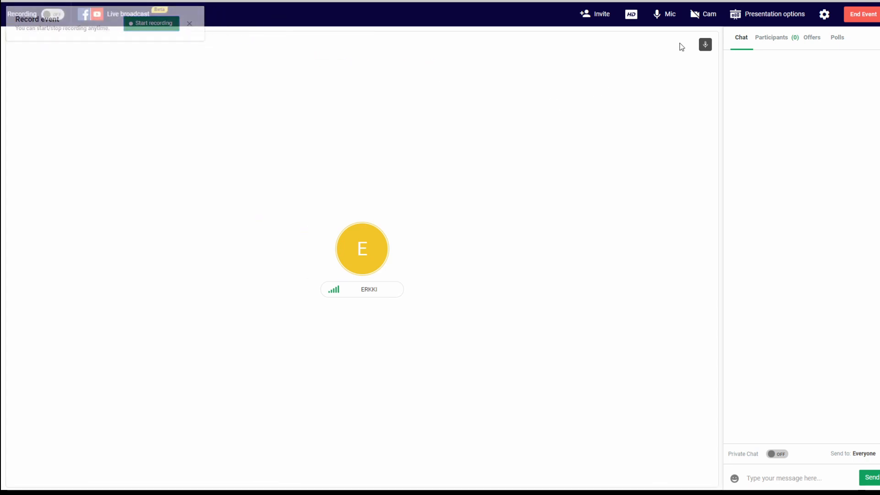
{"action": "left_click", "coordinate": [697, 15]}
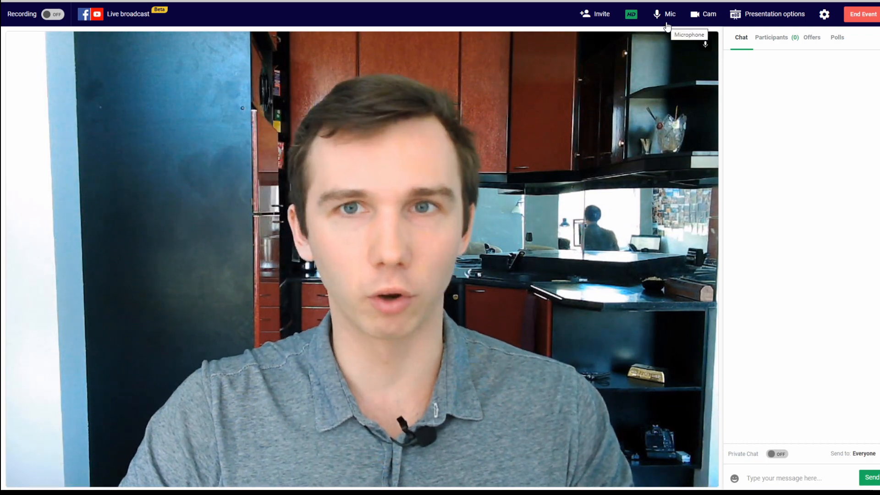
Step: Switch the webcam stream to SD and back to HD
{"action": "left_click", "coordinate": [632, 15]}
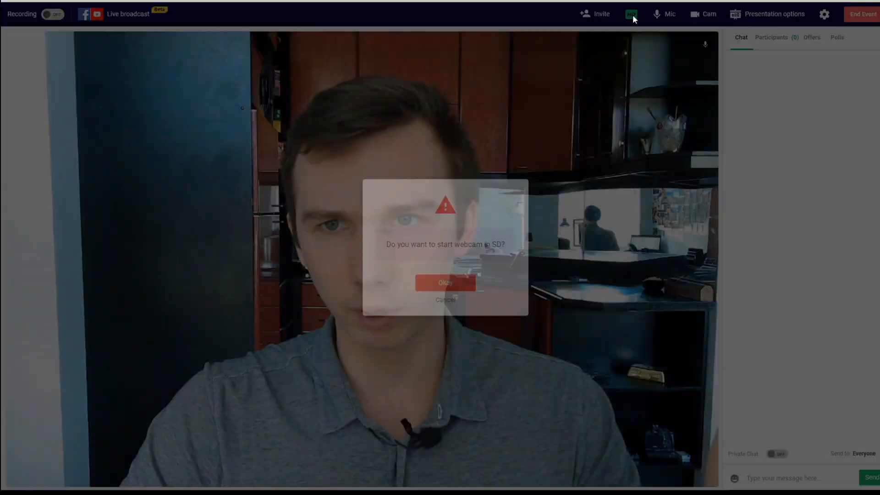
{"action": "left_click", "coordinate": [450, 285]}
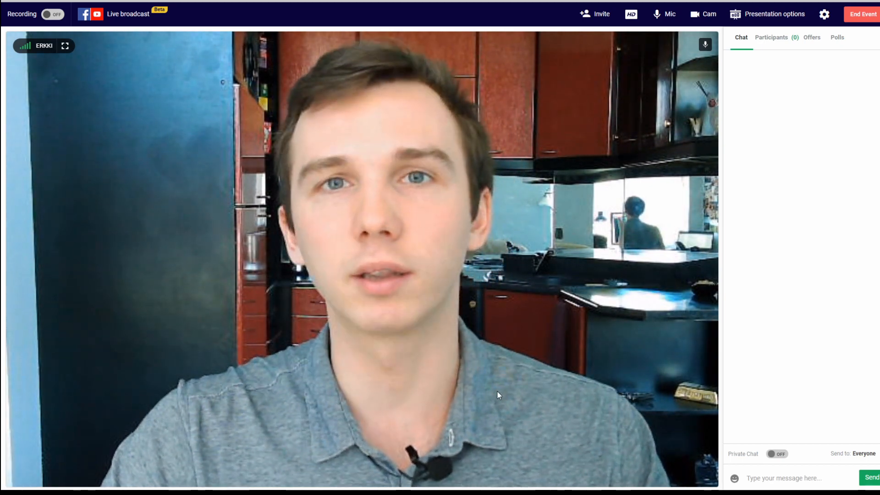
{"action": "left_click", "coordinate": [632, 14]}
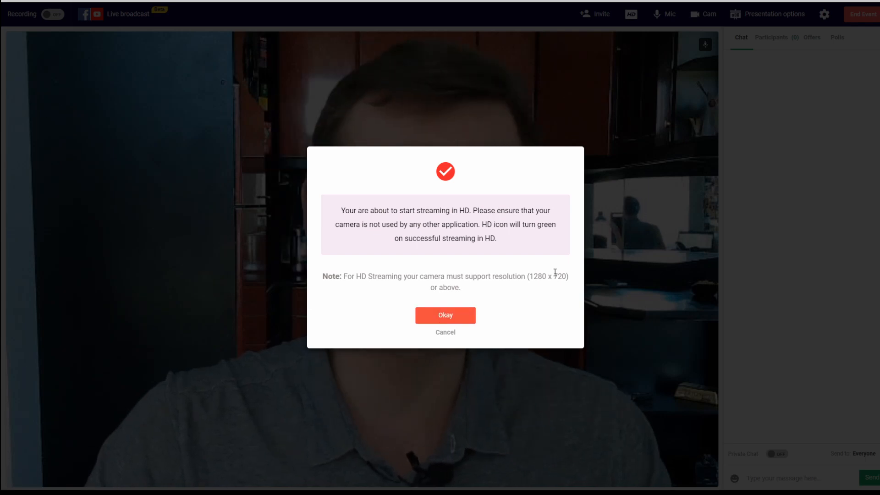
{"action": "double_click", "coordinate": [563, 277]}
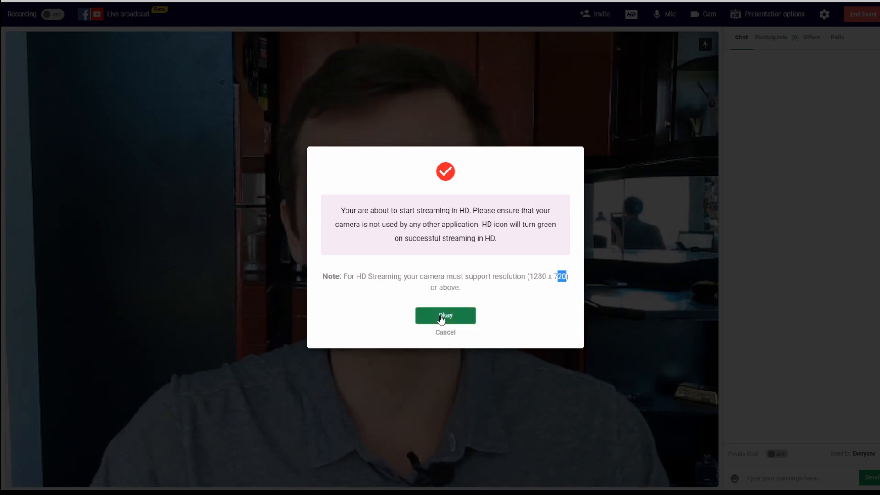
{"action": "left_click", "coordinate": [443, 318]}
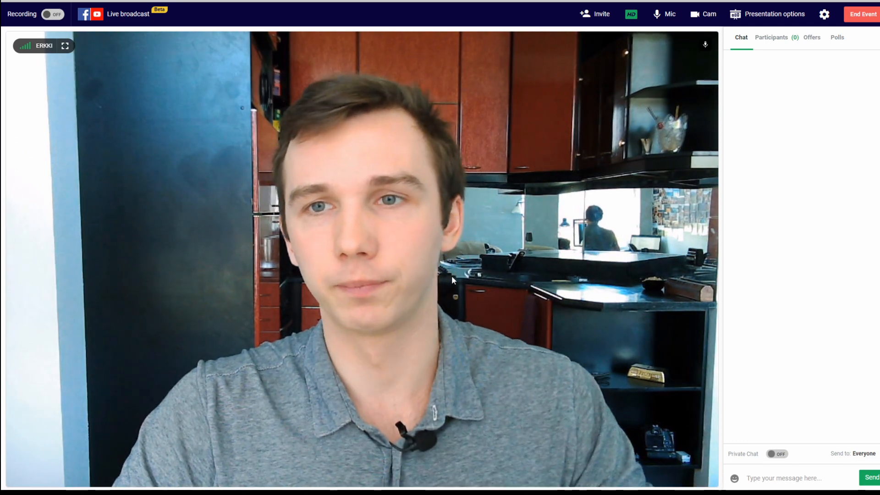
Step: Share slideshow.pptx from the presentation library with the webinar audience
{"action": "left_click", "coordinate": [790, 18]}
{"action": "left_click", "coordinate": [740, 92]}
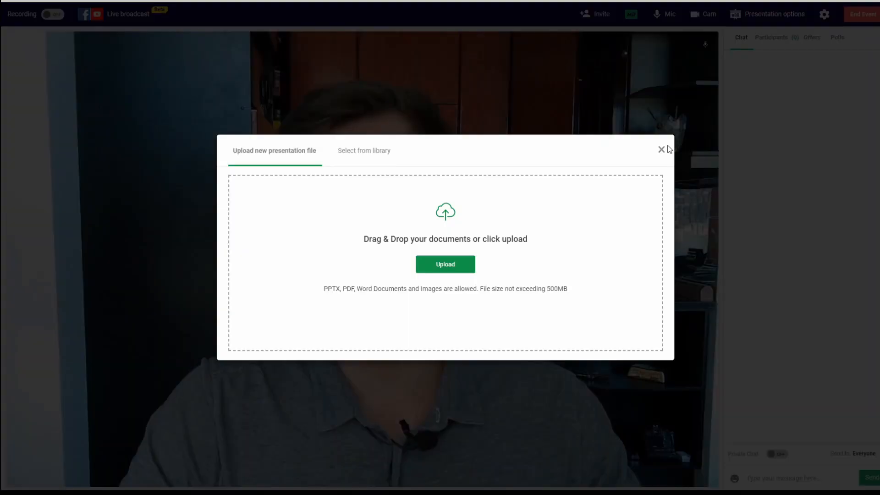
{"action": "left_click", "coordinate": [351, 155]}
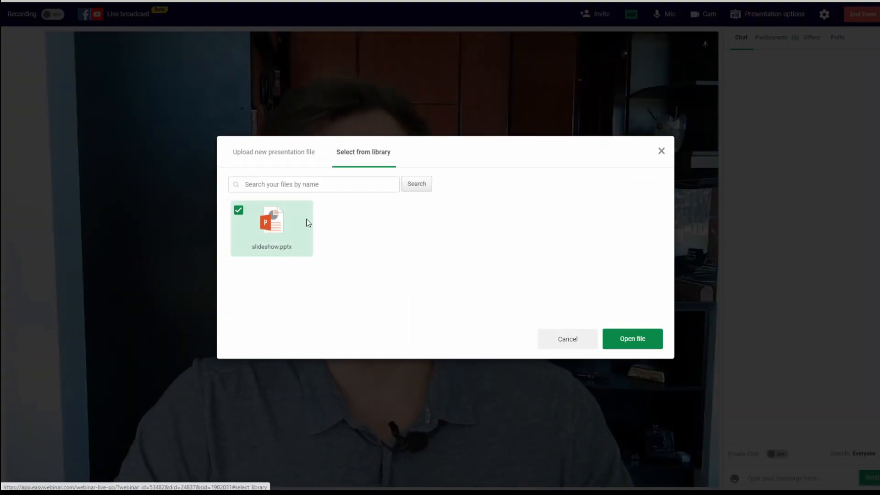
{"action": "left_click", "coordinate": [648, 342]}
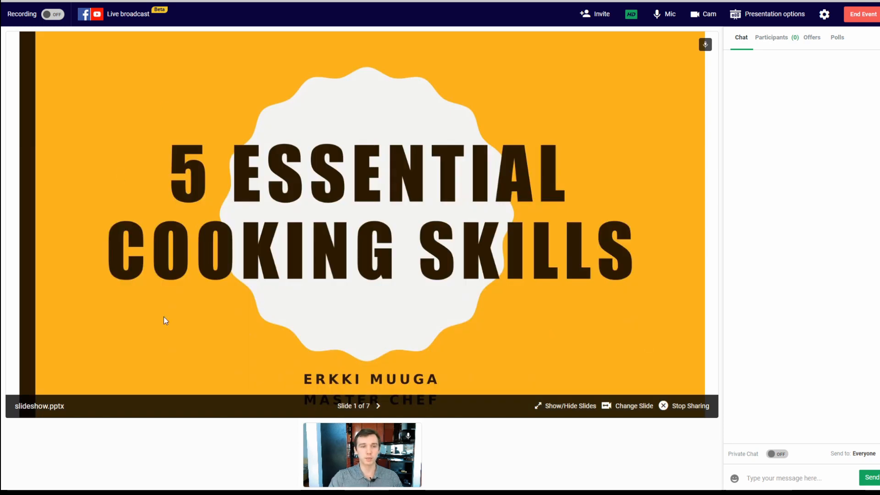
Step: Advance the shared presentation to slide 3 and show its slide thumbnails
{"action": "left_click", "coordinate": [378, 407]}
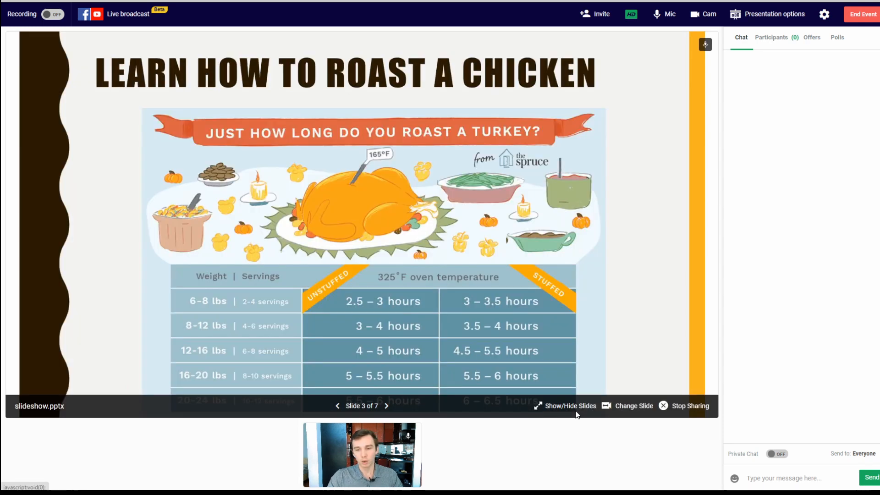
{"action": "left_click", "coordinate": [573, 407]}
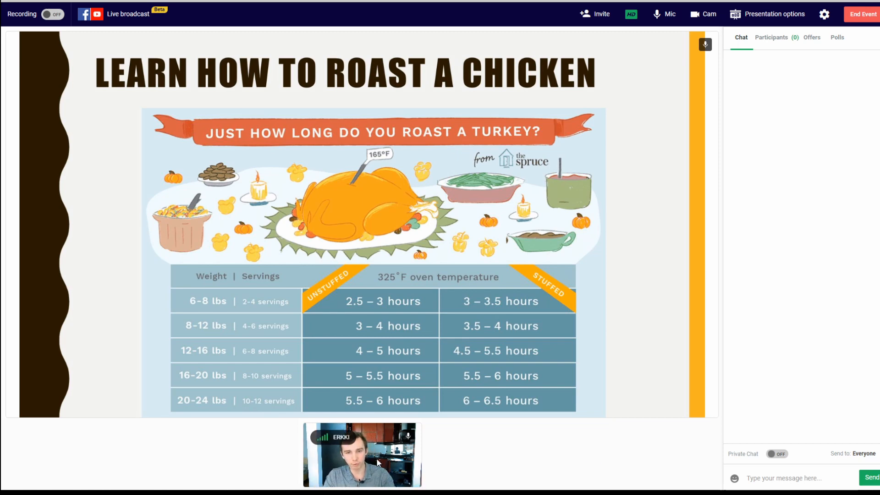
Step: Pop the webcam video out as picture-in-picture, enlarge and reposition it over the slide, and close it again
{"action": "mouse_move", "coordinate": [370, 418]}
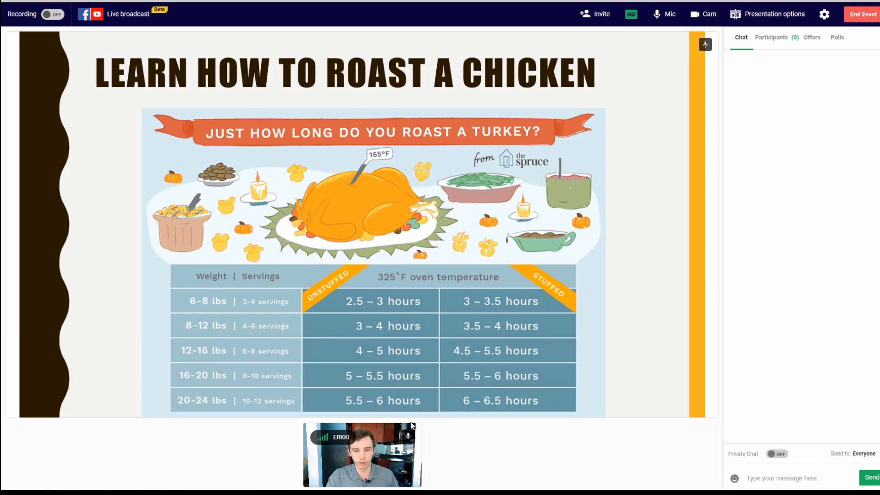
{"action": "right_click", "coordinate": [377, 458]}
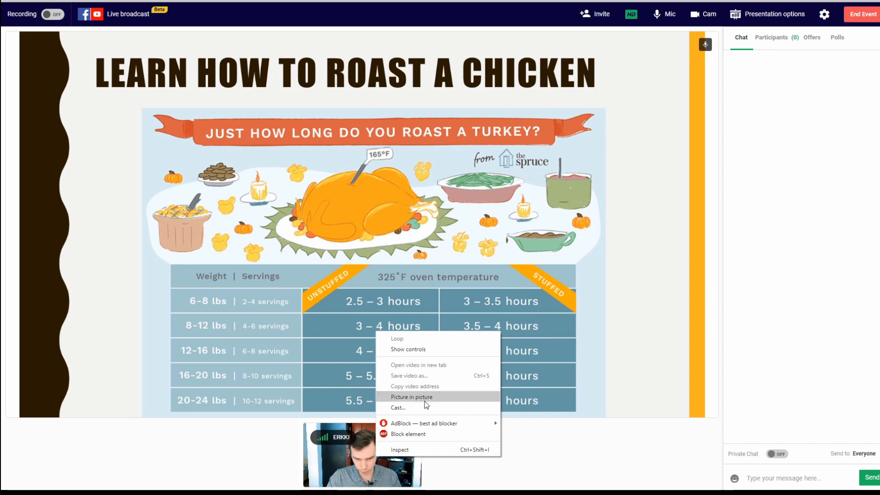
{"action": "left_click", "coordinate": [413, 397]}
{"action": "left_click_drag", "start_coordinate": [768, 444], "coordinate": [697, 315]}
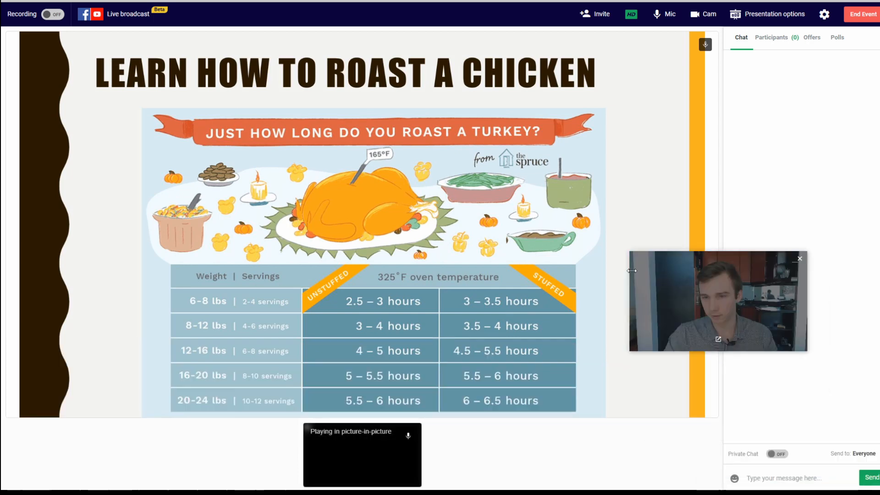
{"action": "left_click_drag", "start_coordinate": [633, 254], "coordinate": [364, 102]}
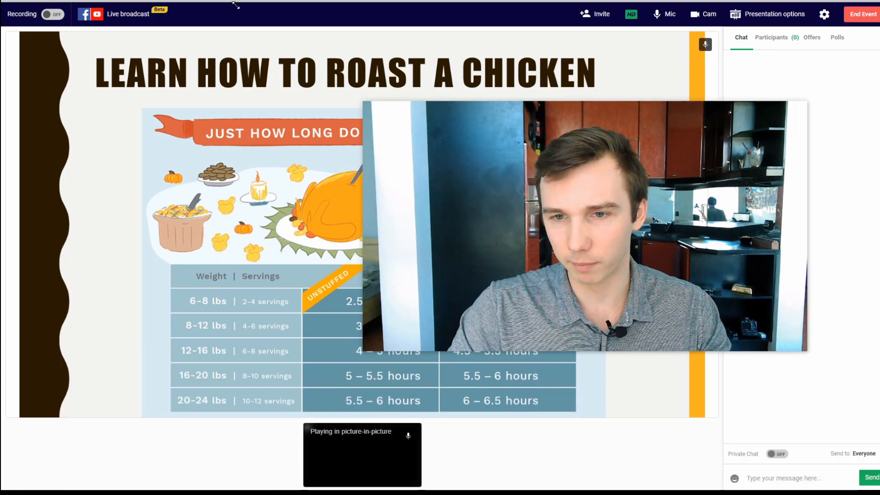
{"action": "left_click_drag", "start_coordinate": [580, 229], "coordinate": [650, 353]}
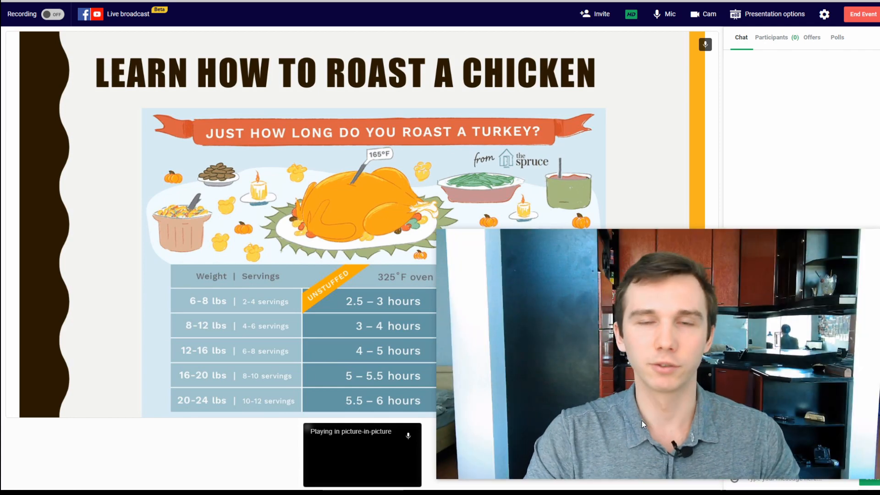
{"action": "mouse_move", "coordinate": [667, 365]}
{"action": "left_click_drag", "start_coordinate": [667, 366], "coordinate": [466, 255]}
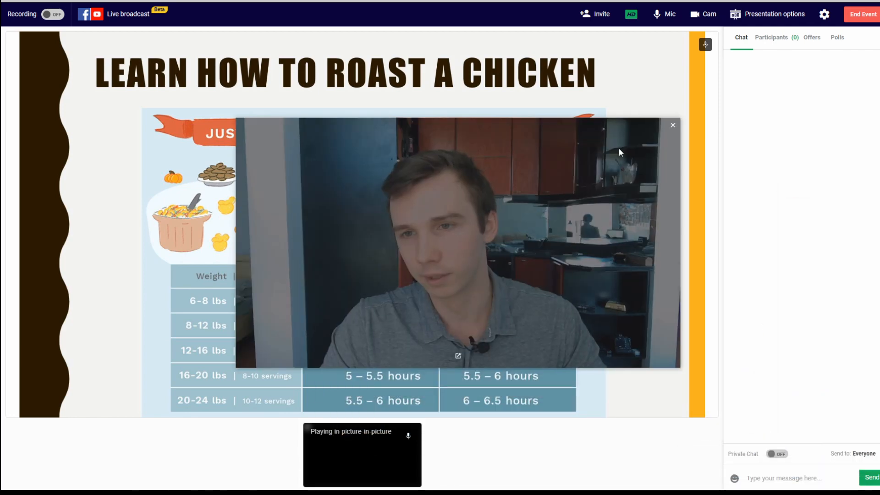
{"action": "left_click", "coordinate": [672, 128]}
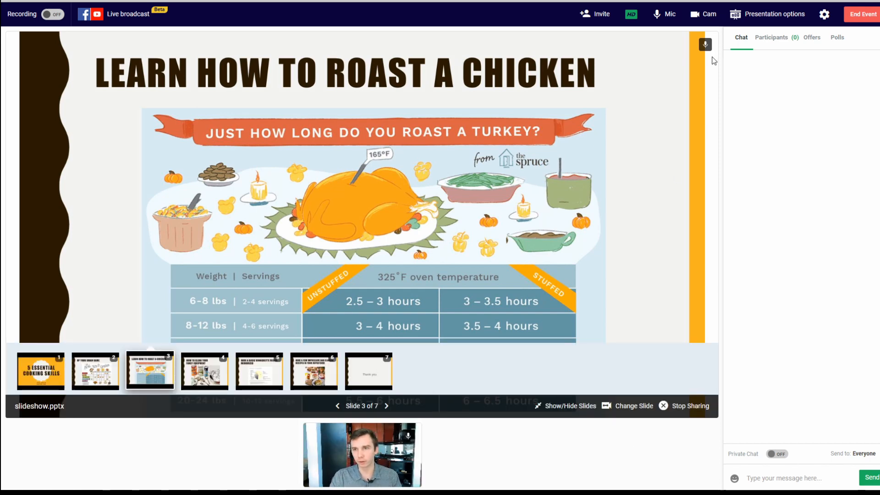
{"action": "left_click", "coordinate": [768, 14]}
{"action": "left_click", "coordinate": [706, 134]}
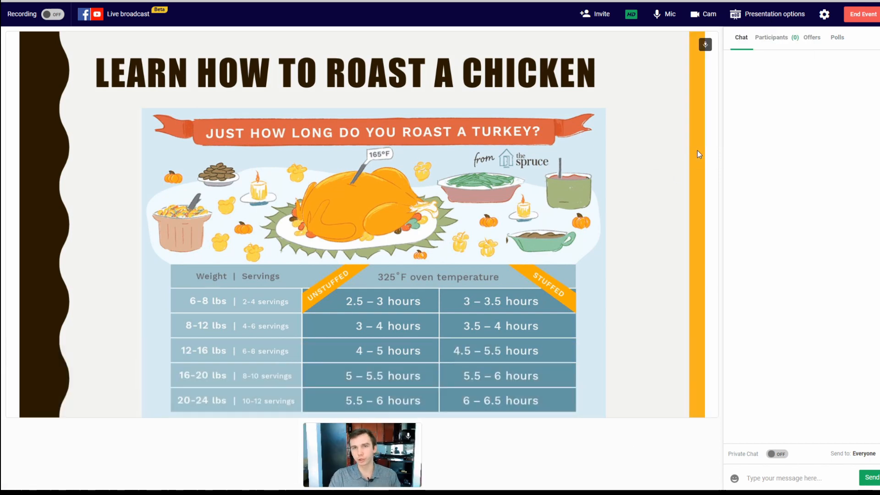
{"action": "left_click", "coordinate": [407, 261]}
{"action": "type", "text": "https://www.youtube.com/watch?v=FaIynhb0twk"}
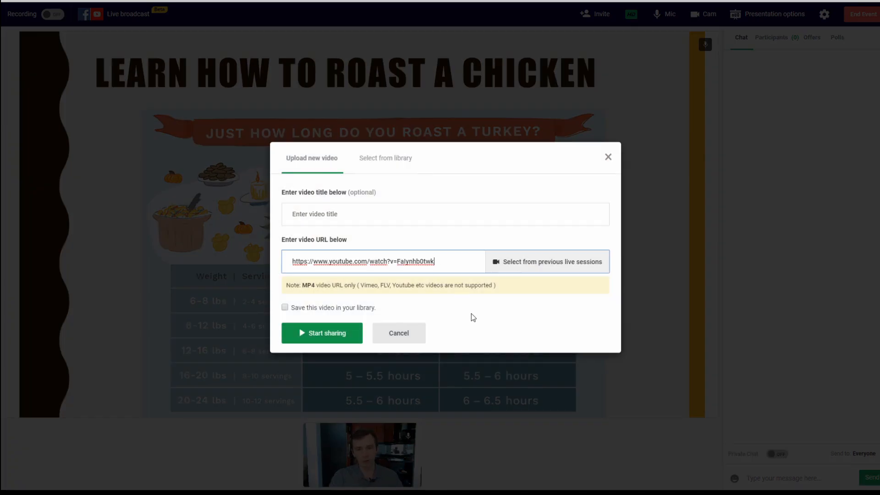
{"action": "left_click", "coordinate": [344, 330]}
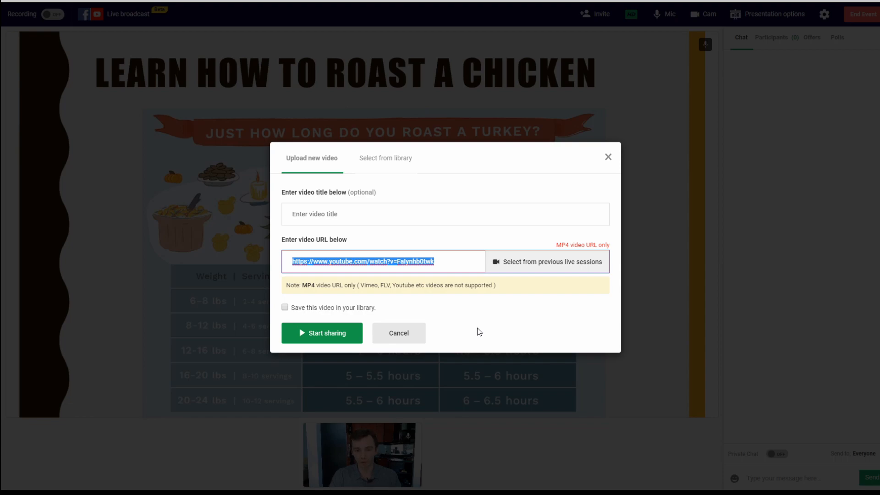
{"action": "key", "text": "BackSpace"}
{"action": "left_click", "coordinate": [416, 328]}
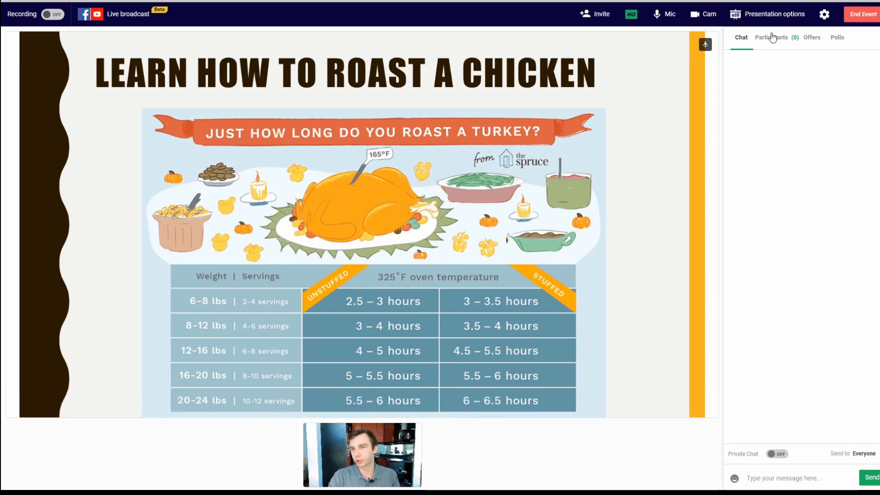
Step: Share the entire Screen 2 with the webinar audience, then play and pause the Mediterranean sea bass video on it
{"action": "left_click", "coordinate": [774, 18]}
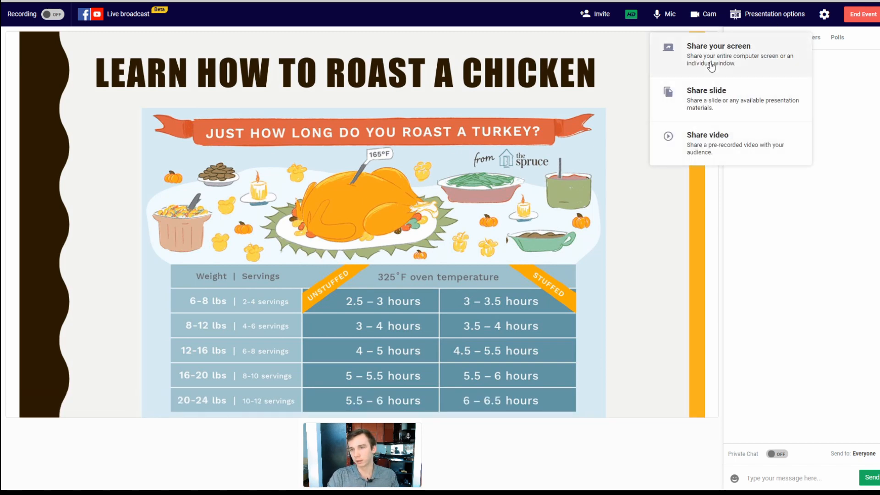
{"action": "left_click", "coordinate": [733, 55]}
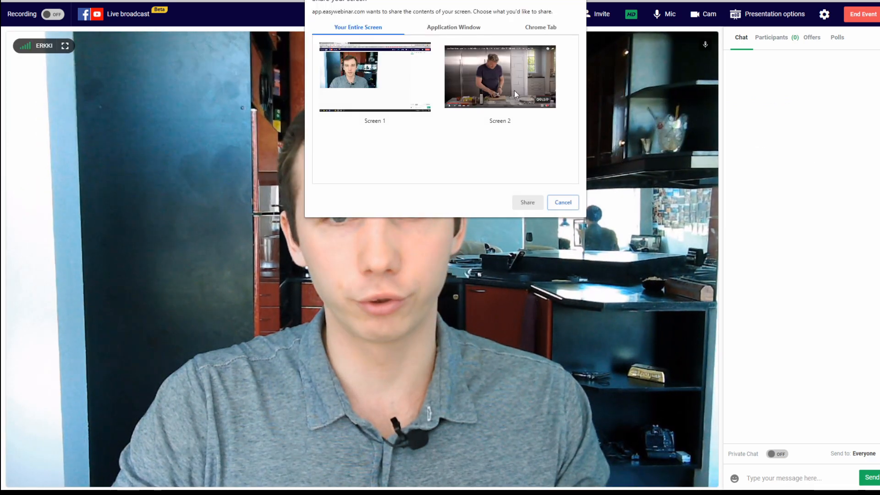
{"action": "left_click", "coordinate": [514, 90]}
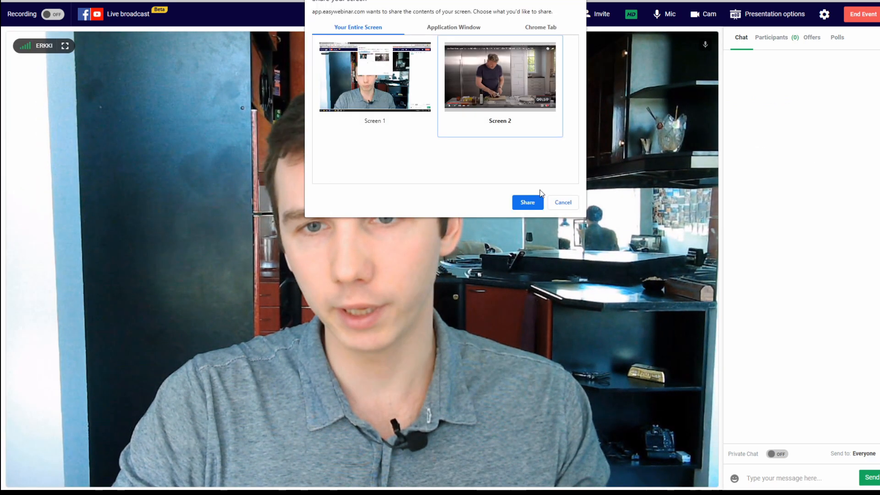
{"action": "left_click", "coordinate": [528, 202]}
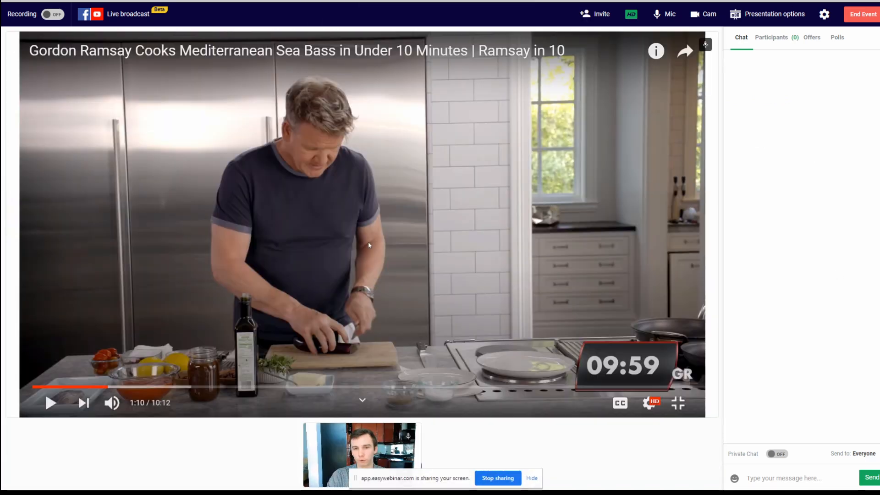
{"action": "left_click", "coordinate": [291, 248]}
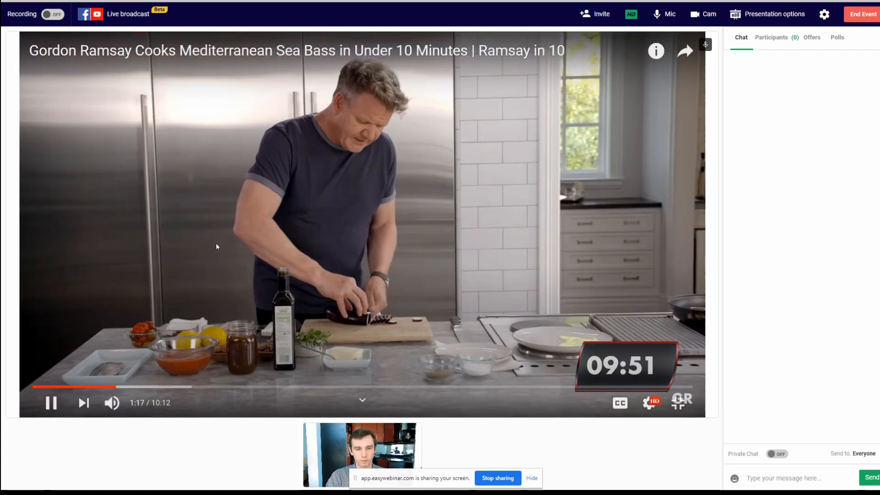
{"action": "left_click", "coordinate": [216, 244]}
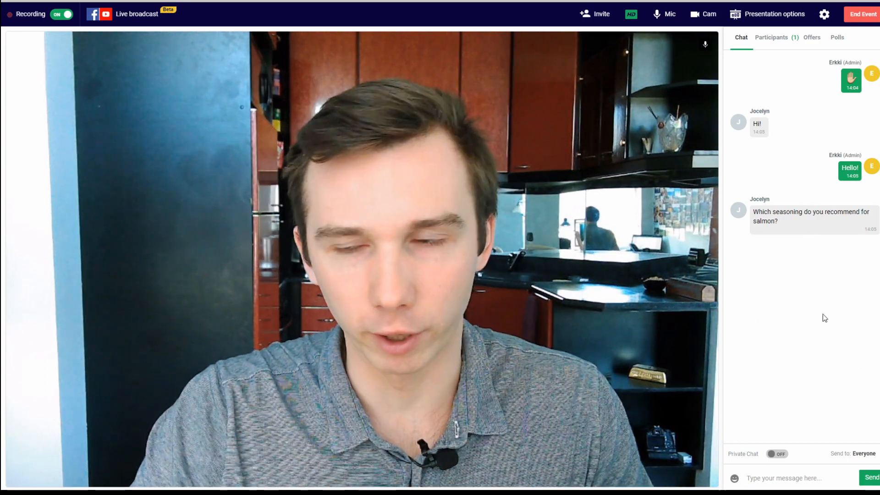
Step: Examine the attendee's salmon seasoning question in the chat and the actions available for it
{"action": "mouse_move", "coordinate": [777, 226]}
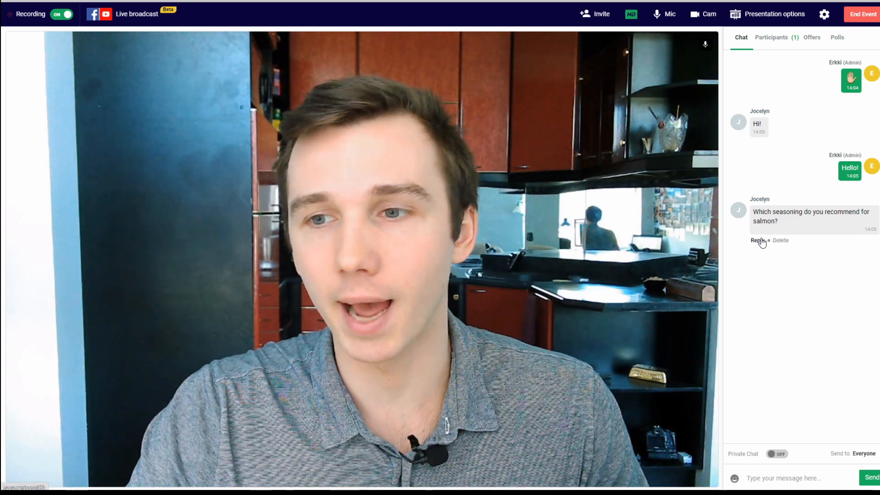
{"action": "right_click", "coordinate": [768, 215]}
{"action": "left_click", "coordinate": [792, 212]}
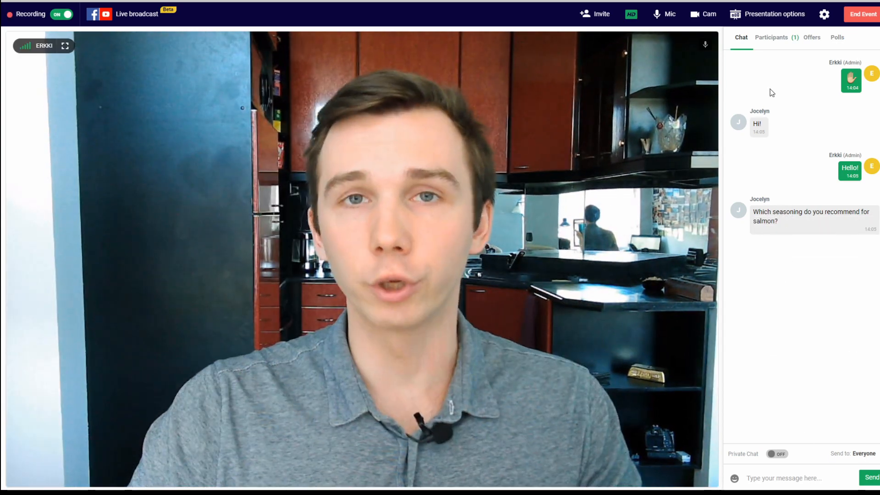
Step: Publish the existing poll "Which dish would you like to learn how to cook?" to the webinar audience
{"action": "left_click", "coordinate": [846, 41]}
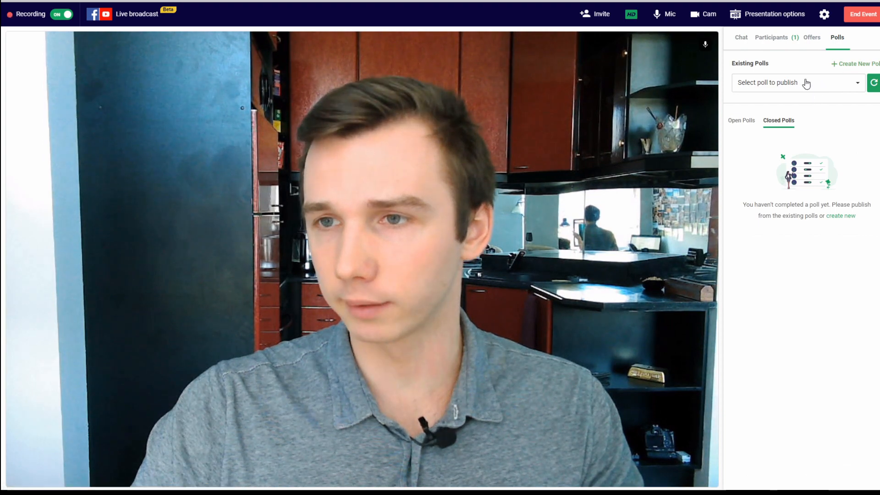
{"action": "left_click", "coordinate": [806, 82]}
{"action": "left_click", "coordinate": [766, 128]}
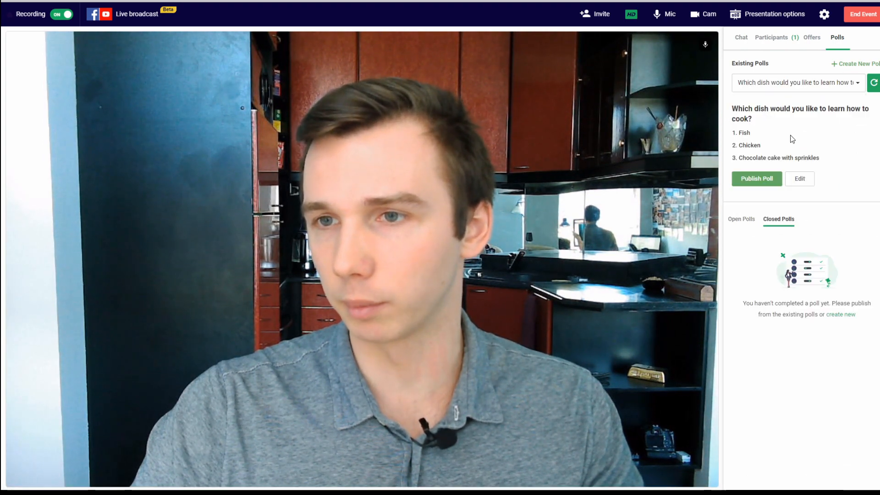
{"action": "left_click", "coordinate": [759, 179]}
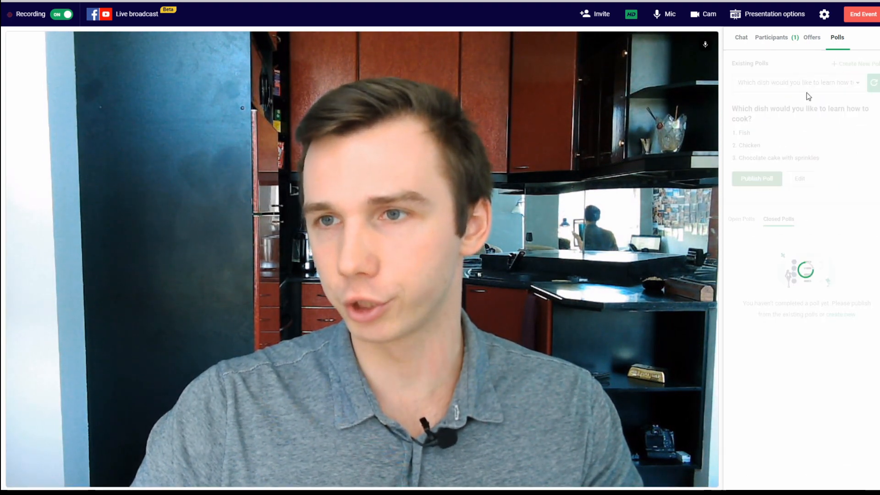
Step: Broadcast the "cooking course -20%" offer to the webinar audience
{"action": "left_click", "coordinate": [812, 37]}
{"action": "left_click", "coordinate": [772, 72]}
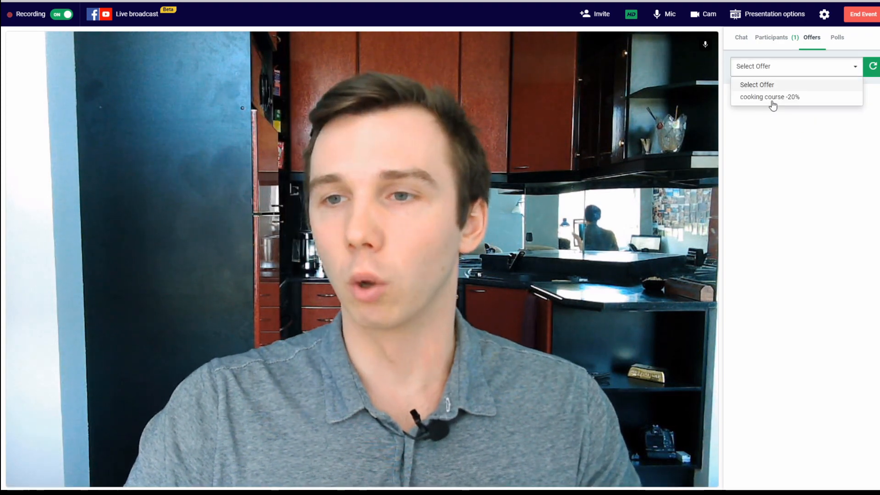
{"action": "left_click", "coordinate": [776, 97]}
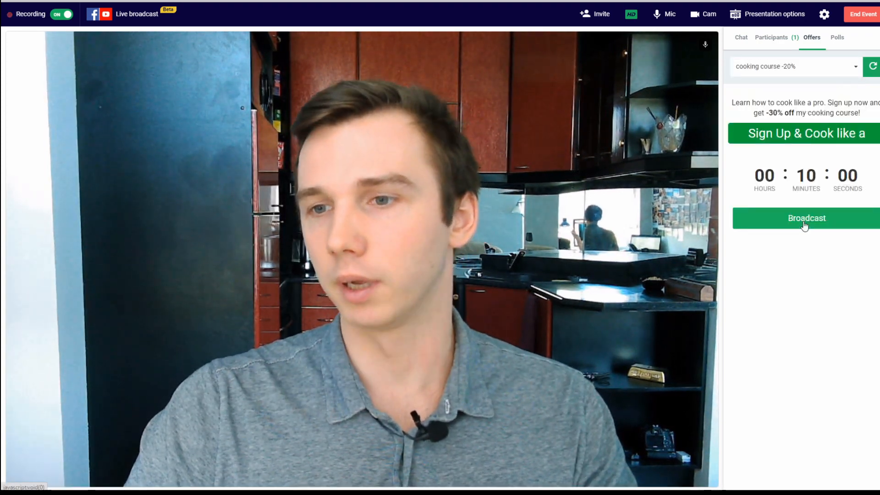
{"action": "left_click", "coordinate": [805, 219]}
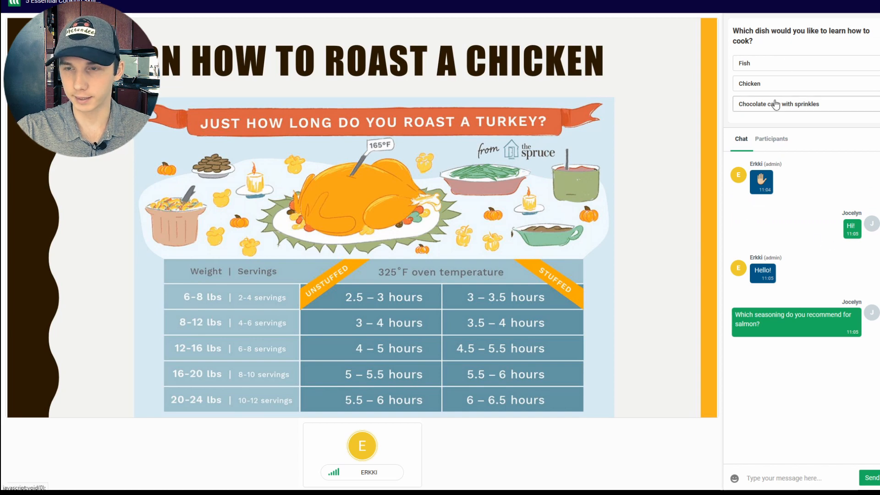
Step: As an attendee, vote for "Chocolate cake with sprinkles" in the live poll and again in the replay opened from the replay email
{"action": "left_click", "coordinate": [804, 109]}
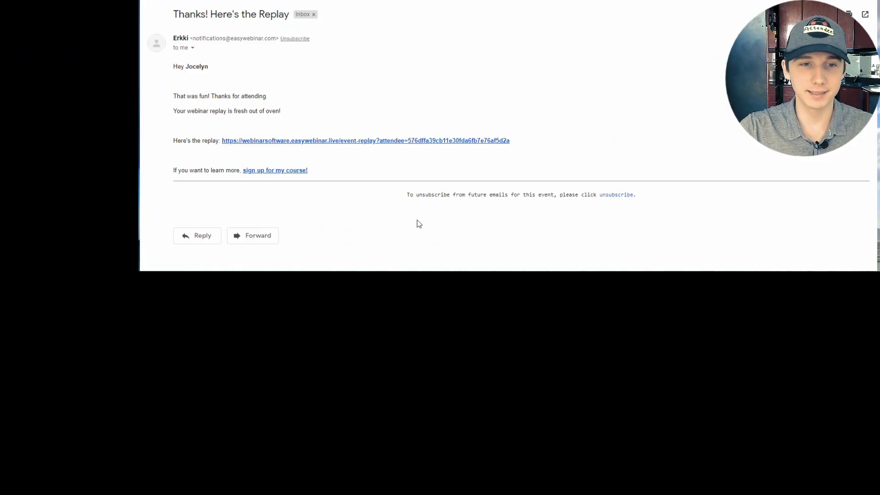
{"action": "left_click", "coordinate": [426, 143]}
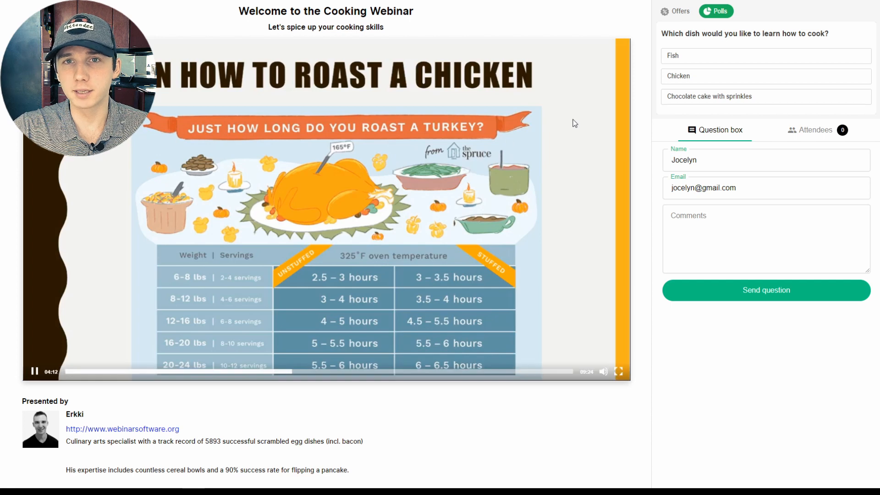
{"action": "left_click", "coordinate": [741, 98]}
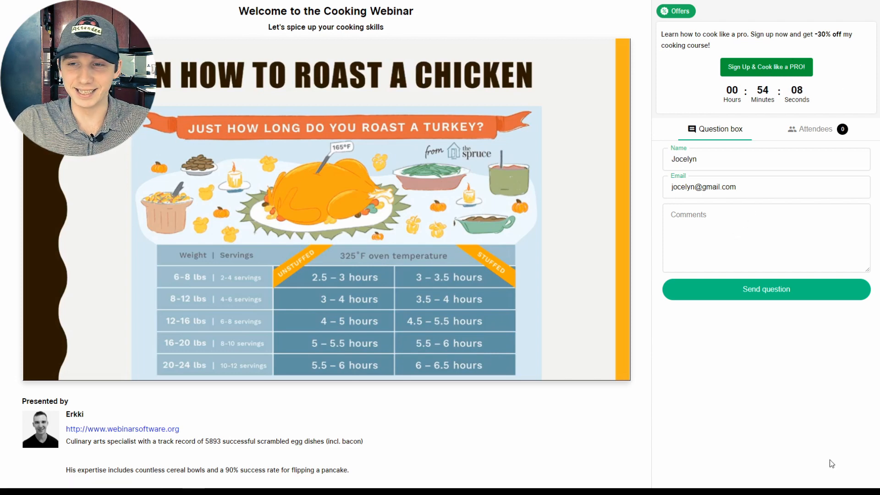
Step: Send the question "What kind of seasoning do you recommend for Salmon?" from the replay page's question box
{"action": "left_click", "coordinate": [692, 245]}
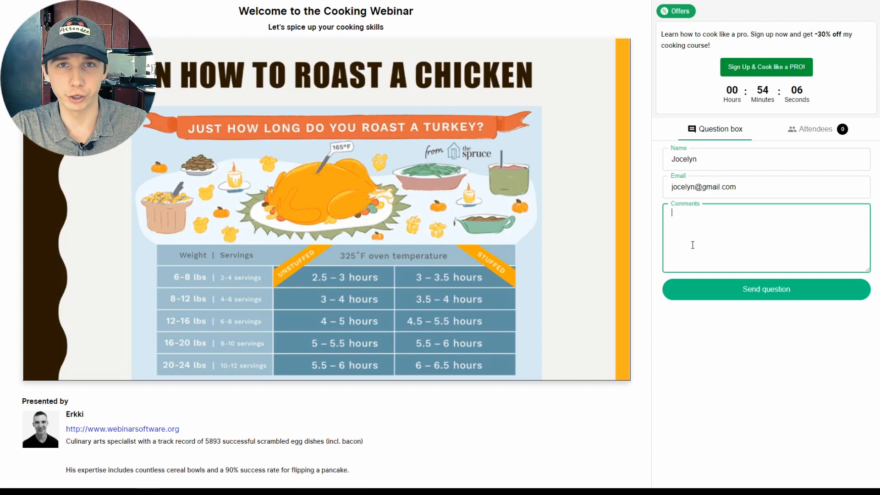
{"action": "type", "text": "What kind of seasoning do you recommend for Salmon?"}
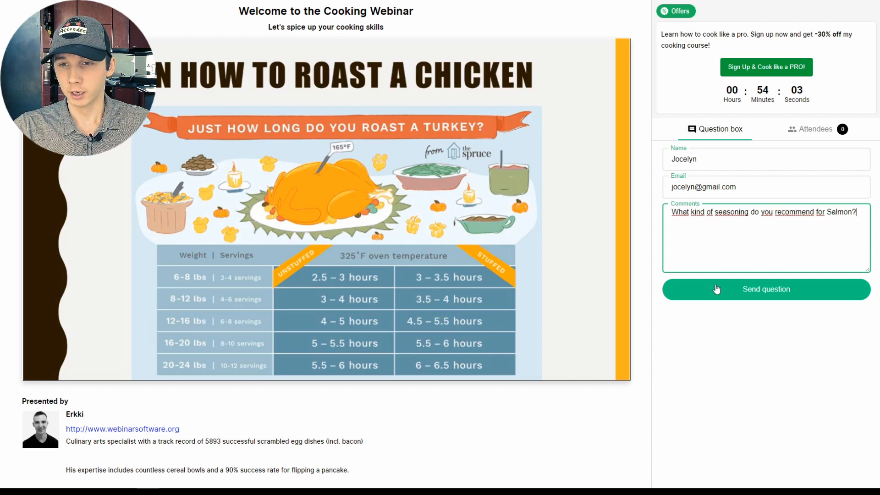
{"action": "left_click", "coordinate": [757, 293]}
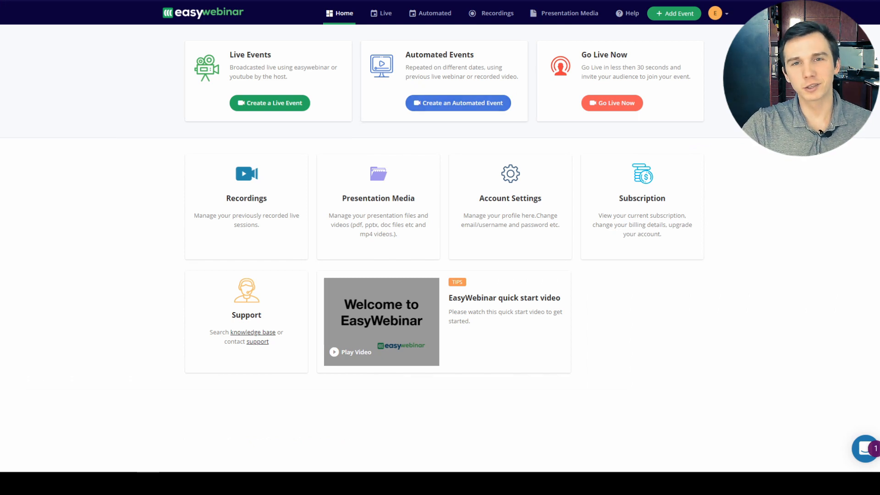
Step: Edit the automated event "5 Cooking Skills That are Holding You Back in the Kitchen" and open its event page settings
{"action": "left_click", "coordinate": [435, 15]}
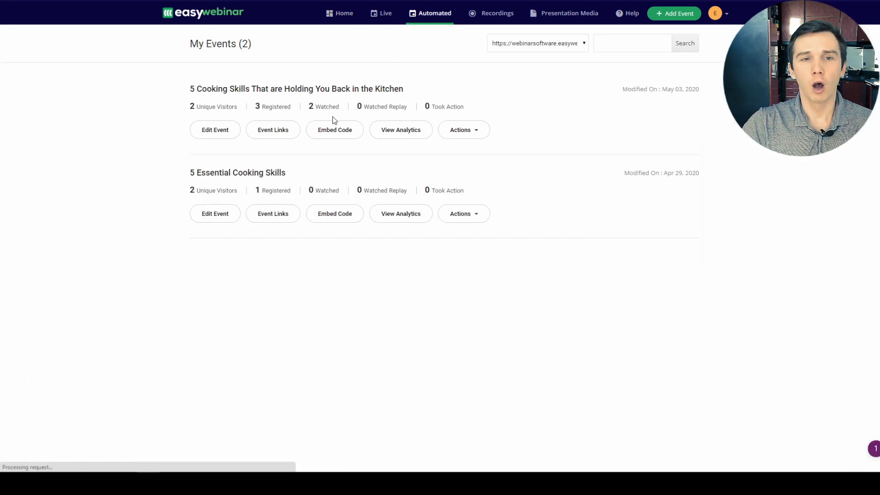
{"action": "left_click", "coordinate": [216, 136]}
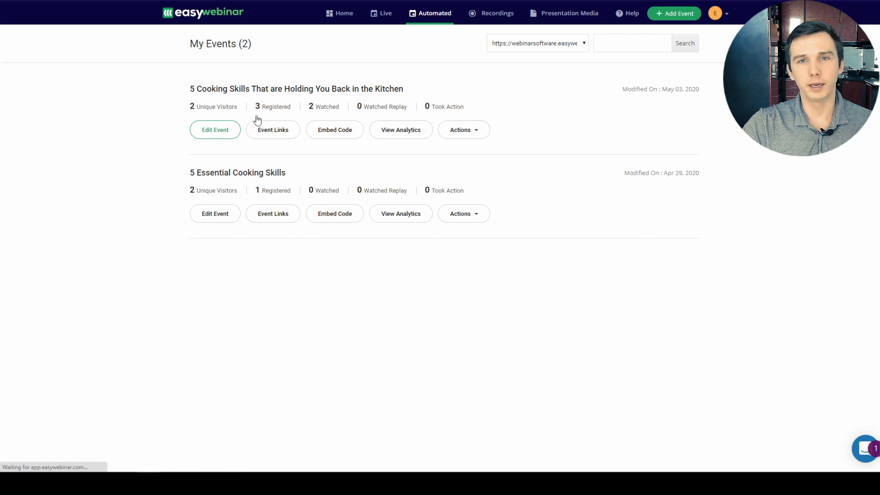
{"action": "left_click", "coordinate": [384, 80]}
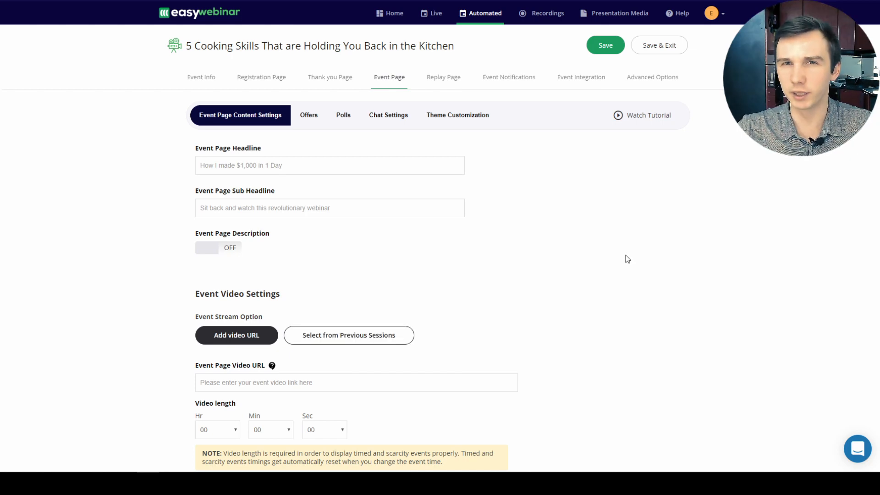
Step: Set the number of simulated attendees on the event page to 300 and select the generated list of names
{"action": "scroll", "coordinate": [592, 255], "scroll_direction": "down", "scroll_amount": 7}
{"action": "left_click", "coordinate": [271, 315]}
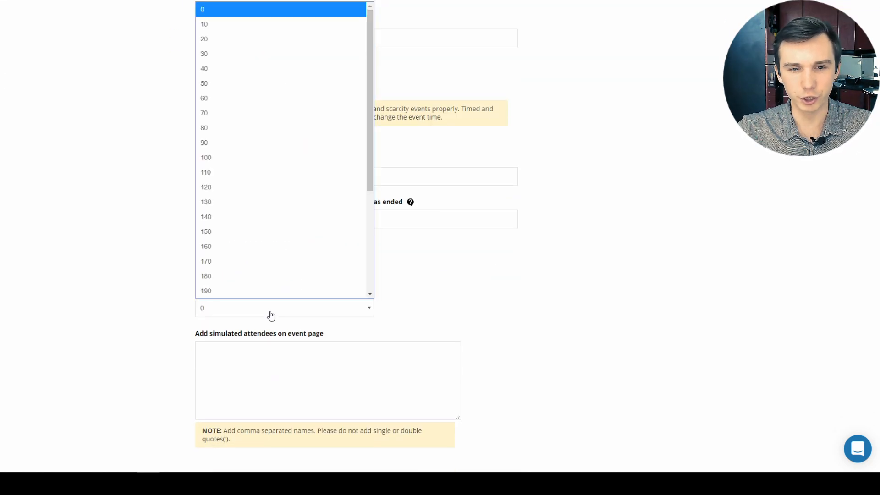
{"action": "scroll", "coordinate": [257, 220], "scroll_direction": "down", "scroll_amount": 4}
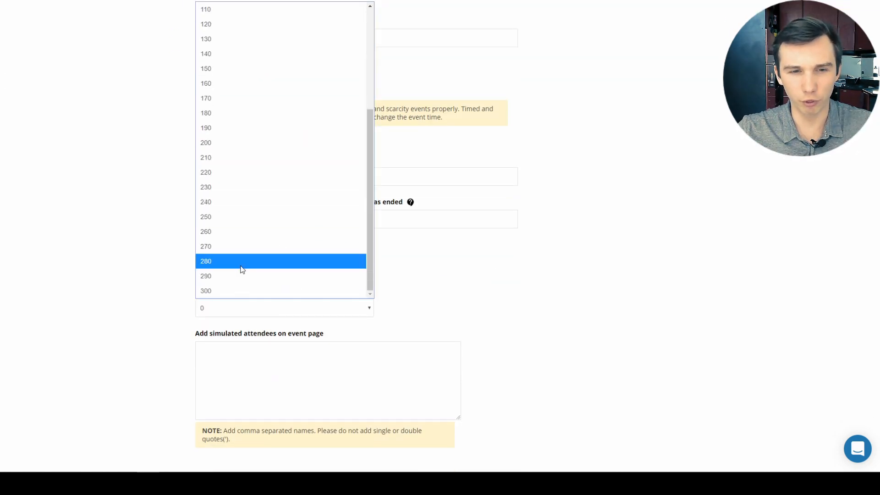
{"action": "left_click", "coordinate": [232, 290]}
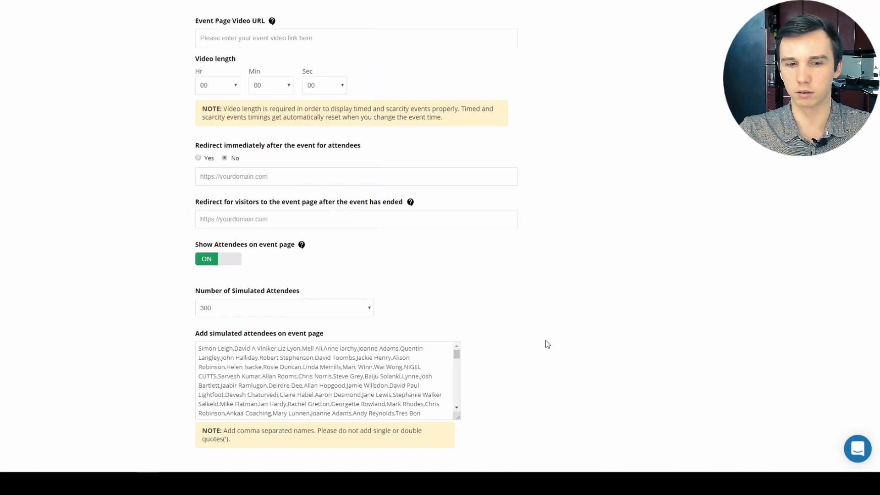
{"action": "left_click_drag", "start_coordinate": [266, 369], "coordinate": [323, 429]}
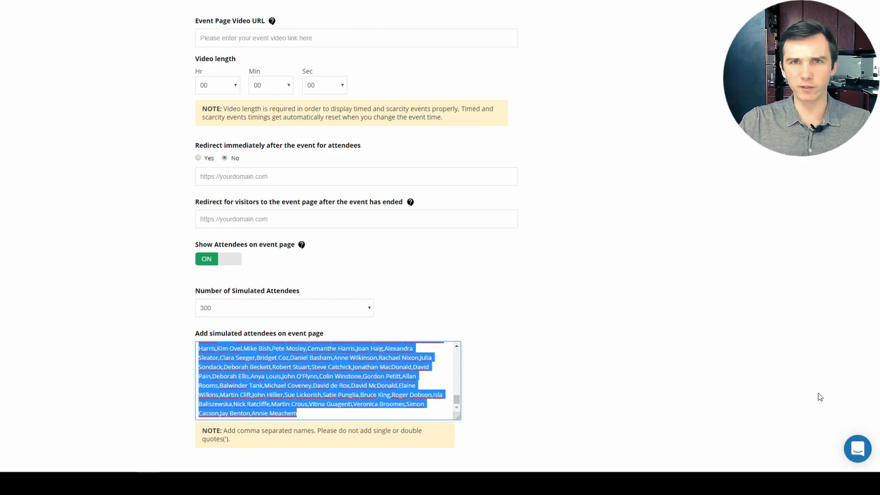
Step: Examine the timing, description and button settings of Offer #1 on the automated event's page, collapse it, and open the polls settings
{"action": "scroll", "coordinate": [661, 326], "scroll_direction": "up", "scroll_amount": 10}
{"action": "left_click", "coordinate": [311, 116]}
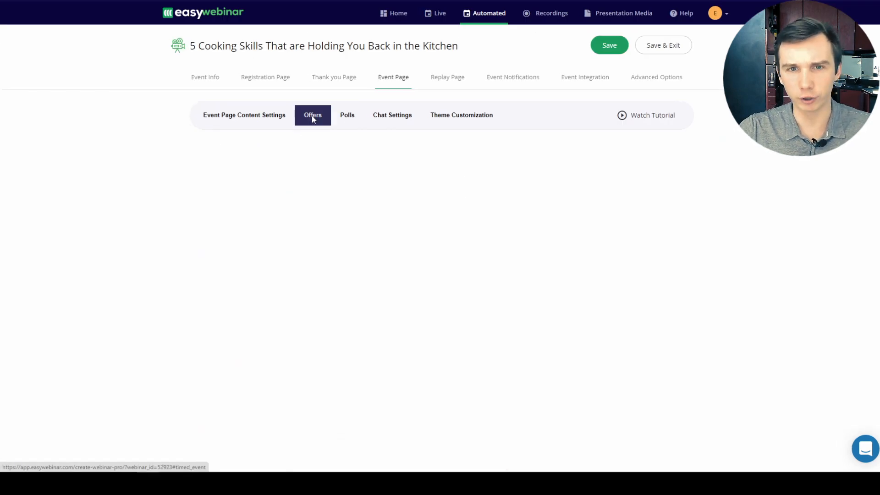
{"action": "left_click", "coordinate": [362, 202]}
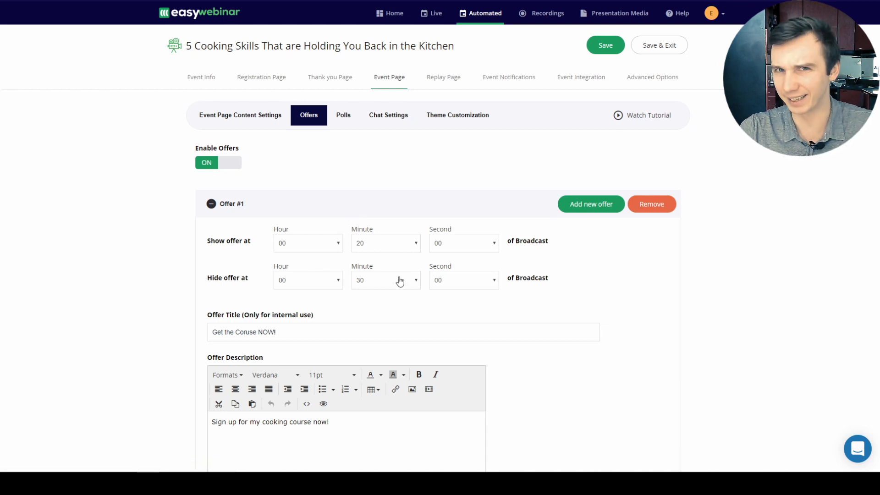
{"action": "scroll", "coordinate": [342, 237], "scroll_direction": "down", "scroll_amount": 3}
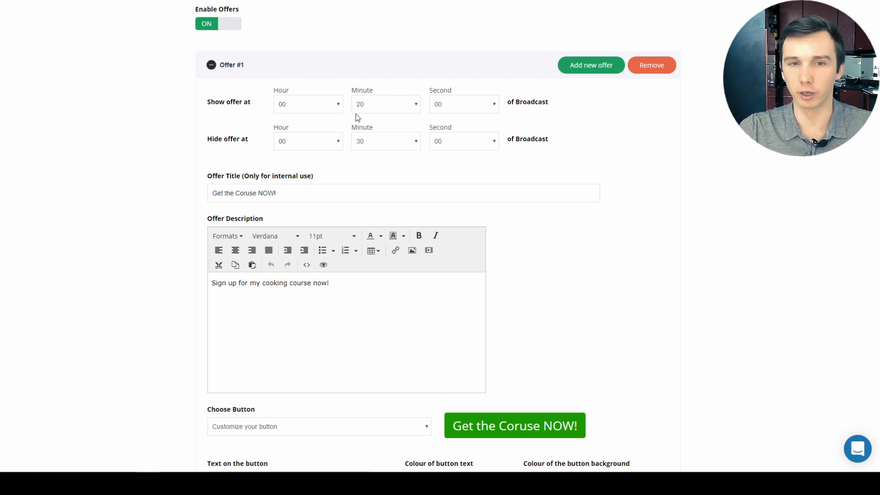
{"action": "left_click", "coordinate": [277, 60]}
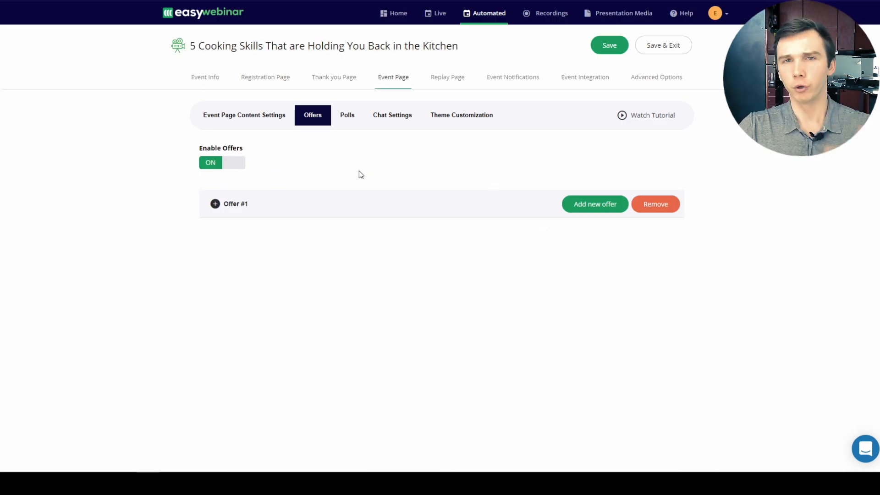
{"action": "left_click", "coordinate": [346, 118]}
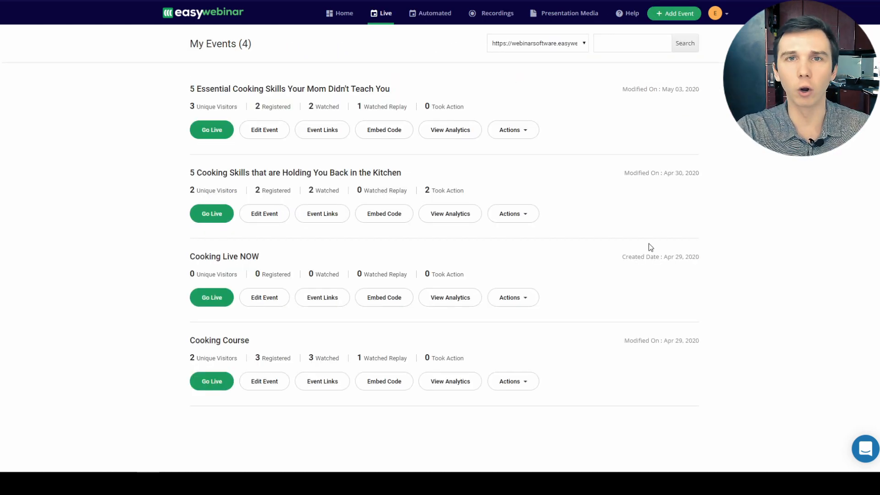
Step: View the analytics of the live event "5 Cooking Skills that are Holding You Back in the Kitchen"
{"action": "left_click", "coordinate": [463, 214]}
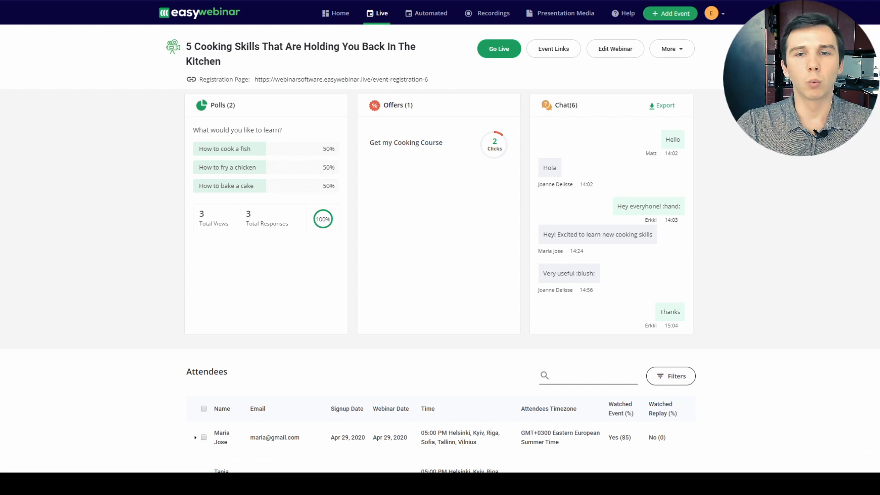